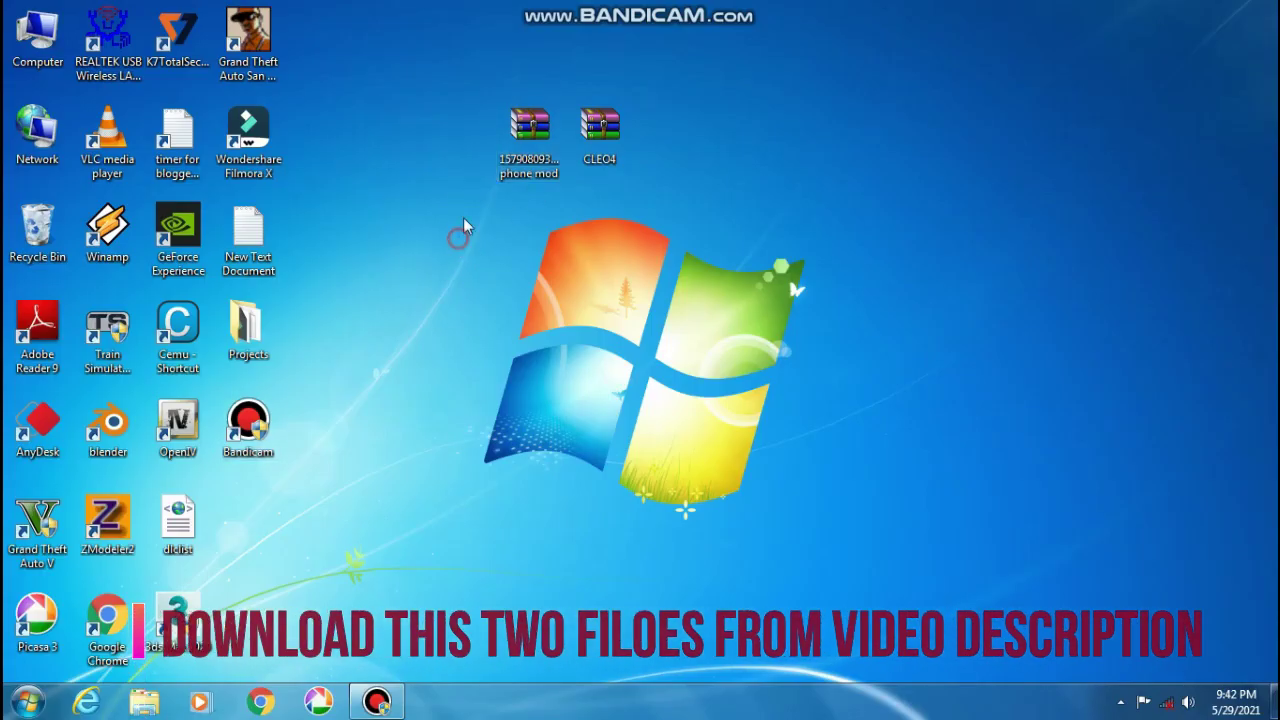
# Extract the CLEO4 archive with Extract to CLEO4\ and drag the new folder to the desktop centre
pyautogui.moveTo(459, 237); pyautogui.dragTo(624, 125)
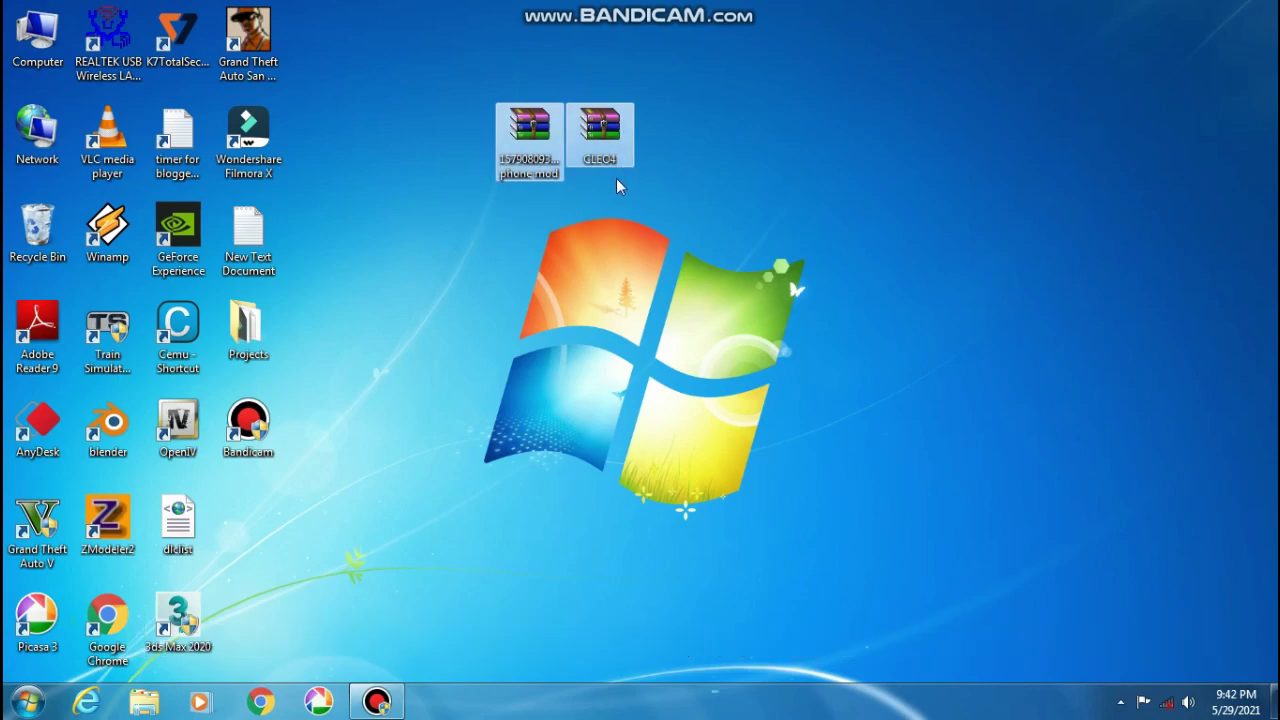
pyautogui.click(610, 246)
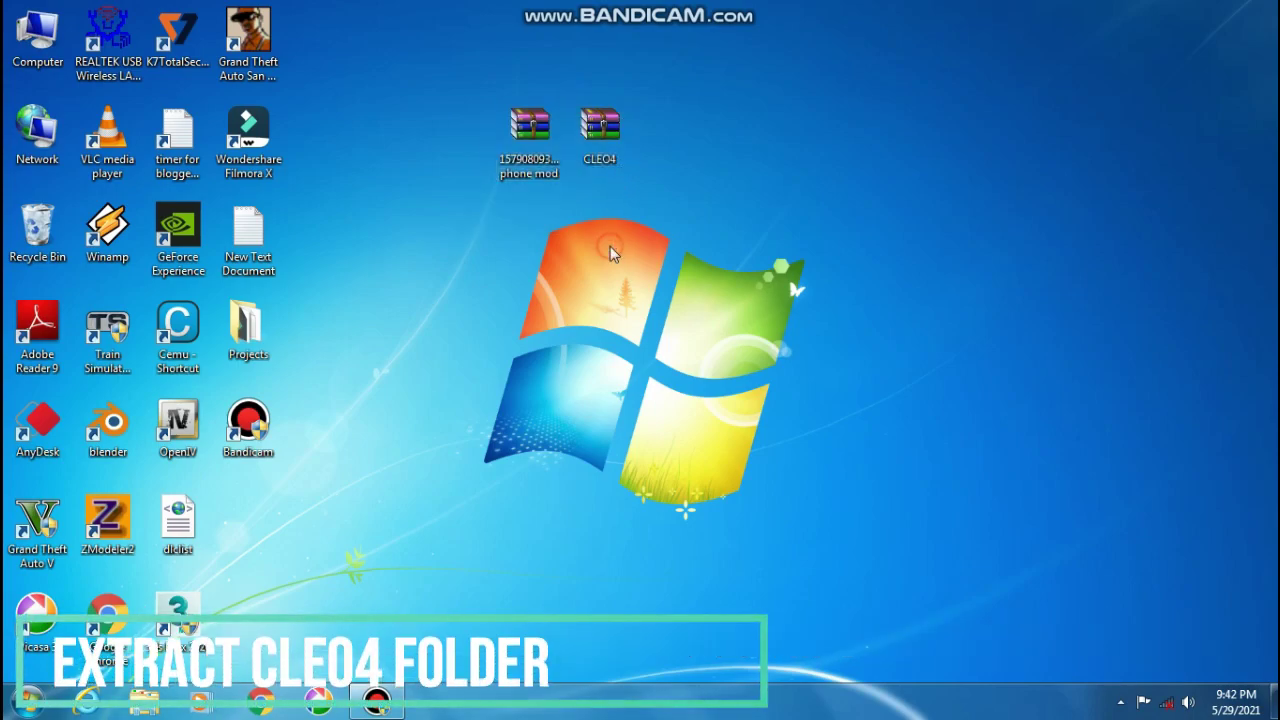
pyautogui.rightClick(586, 150)
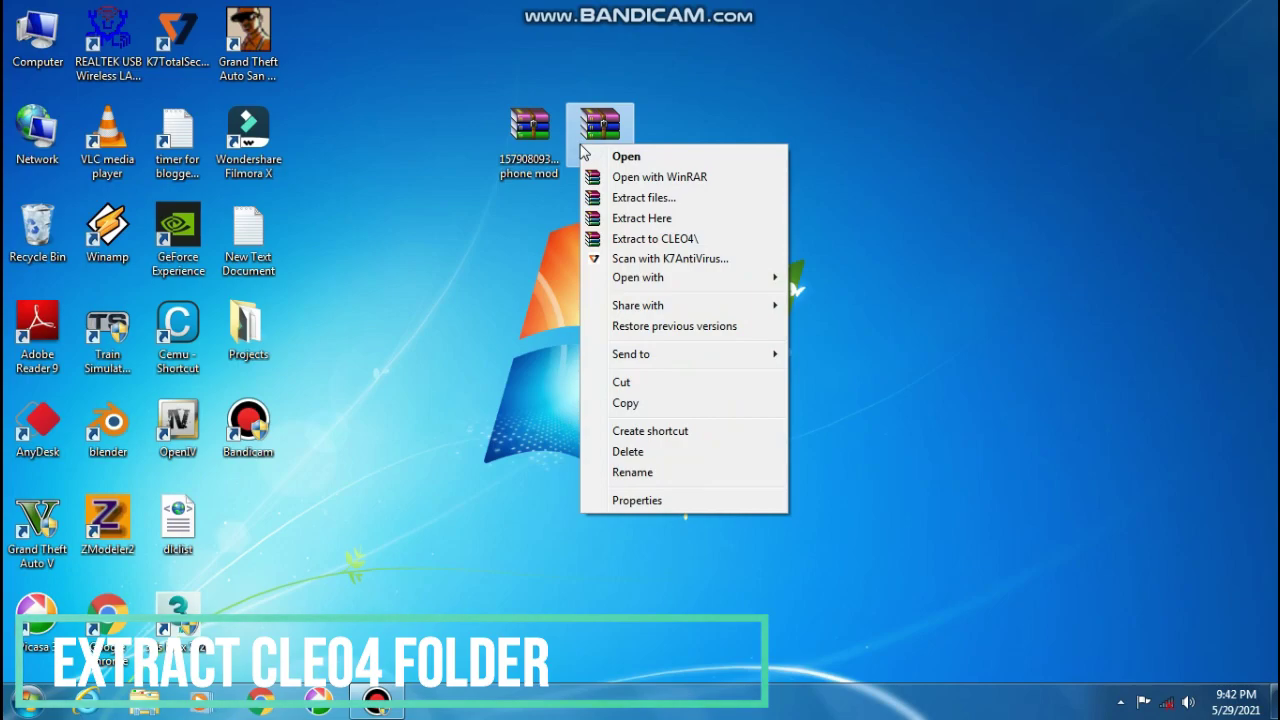
pyautogui.click(636, 240)
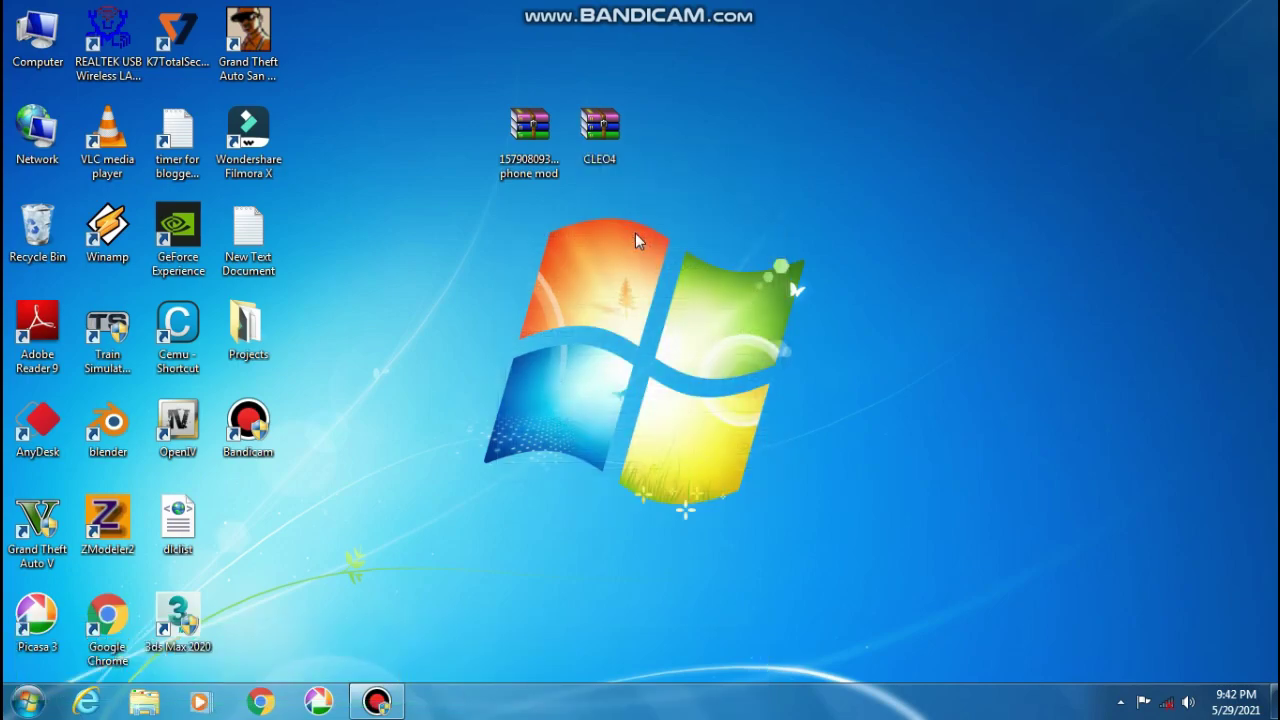
pyautogui.moveTo(246, 515); pyautogui.dragTo(592, 320)
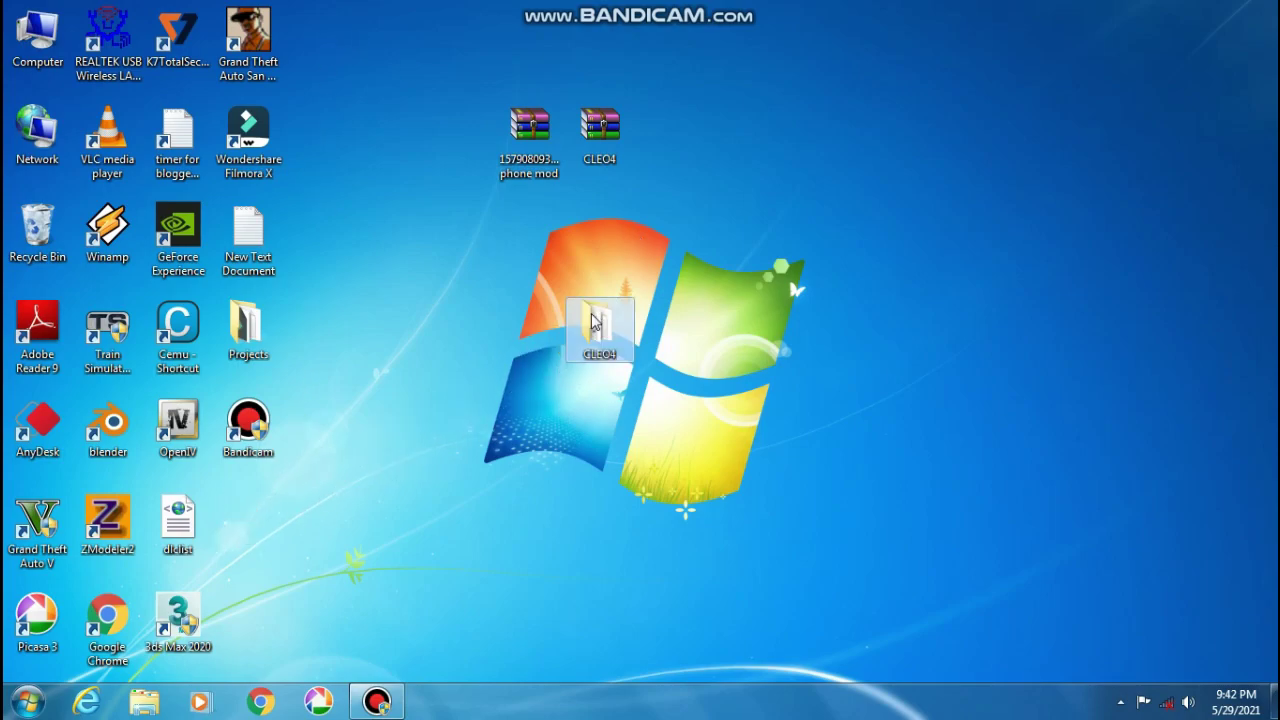
# Copy all eight items from the extracted CLEO4 folder
pyautogui.doubleClick(592, 338)
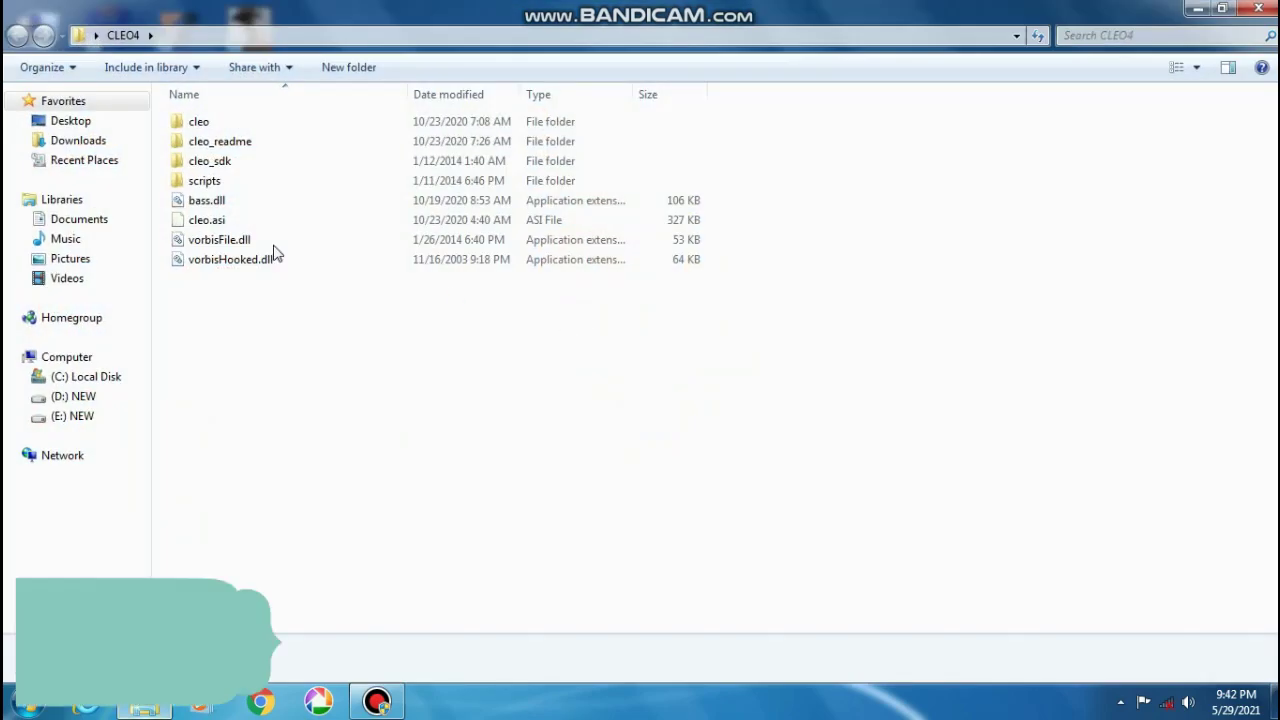
pyautogui.moveTo(185, 312); pyautogui.dragTo(195, 115)
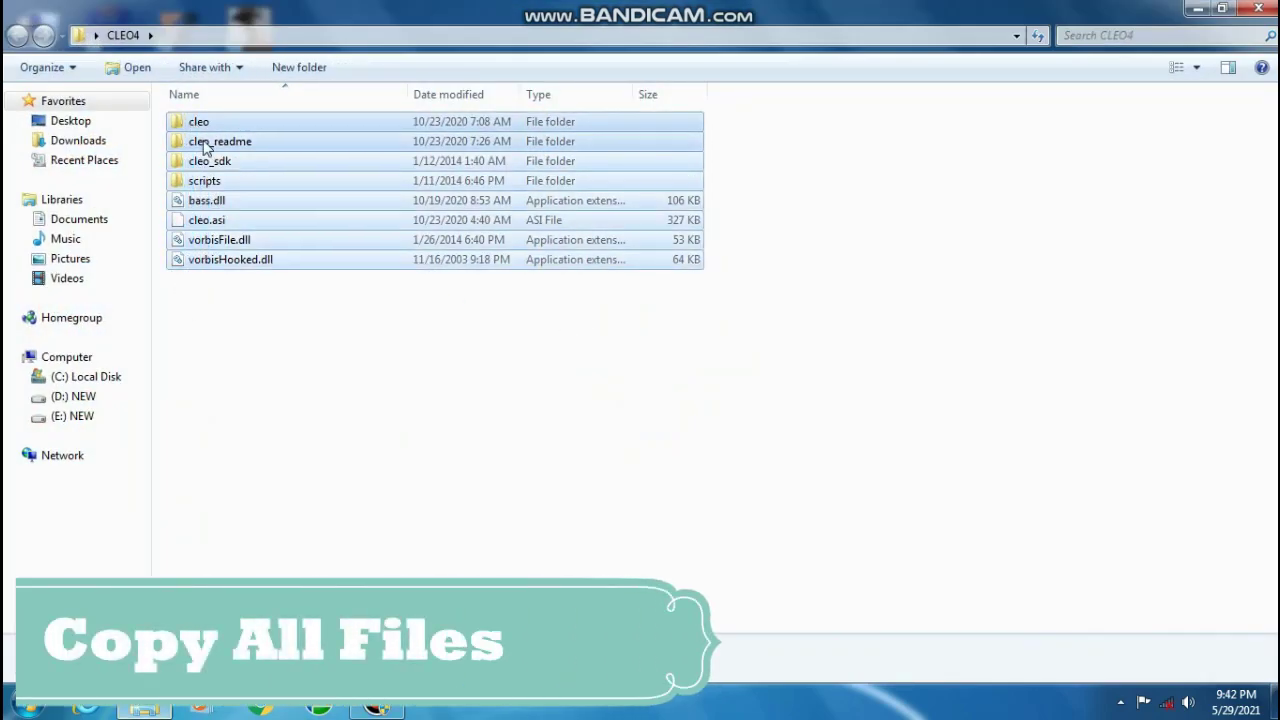
pyautogui.rightClick(213, 160)
pyautogui.click(263, 392)
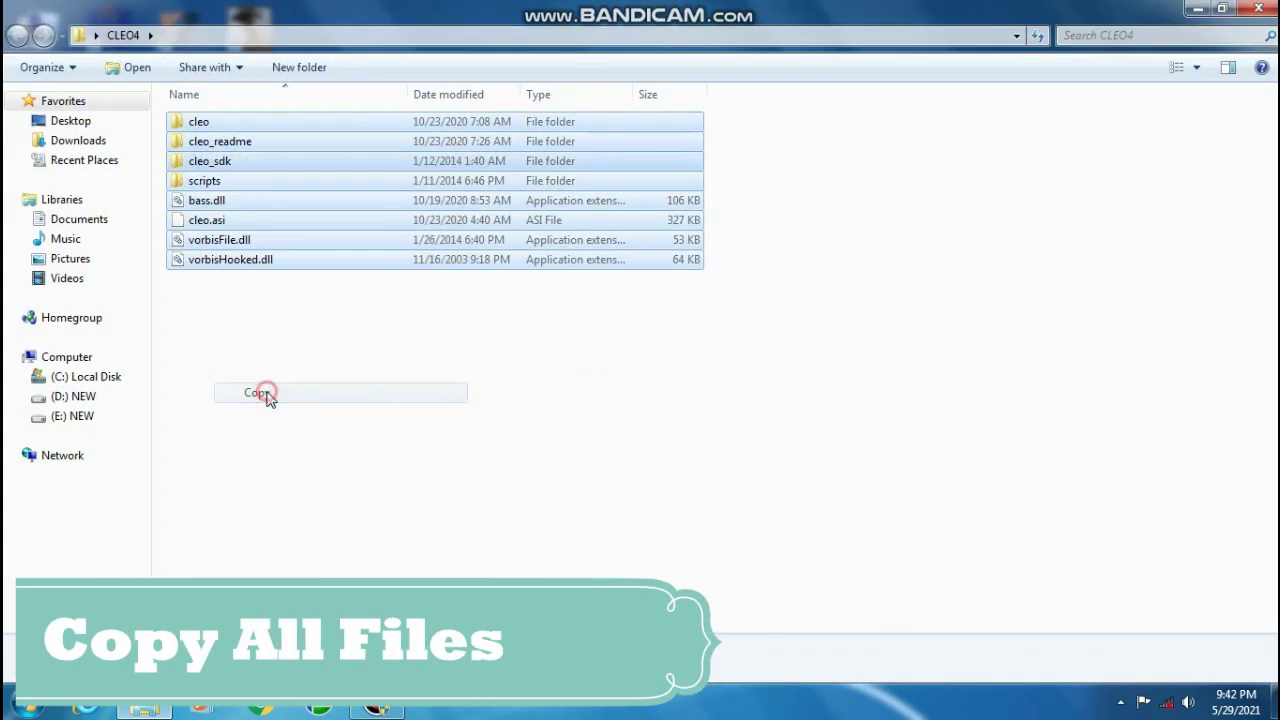
pyautogui.click(1256, 8)
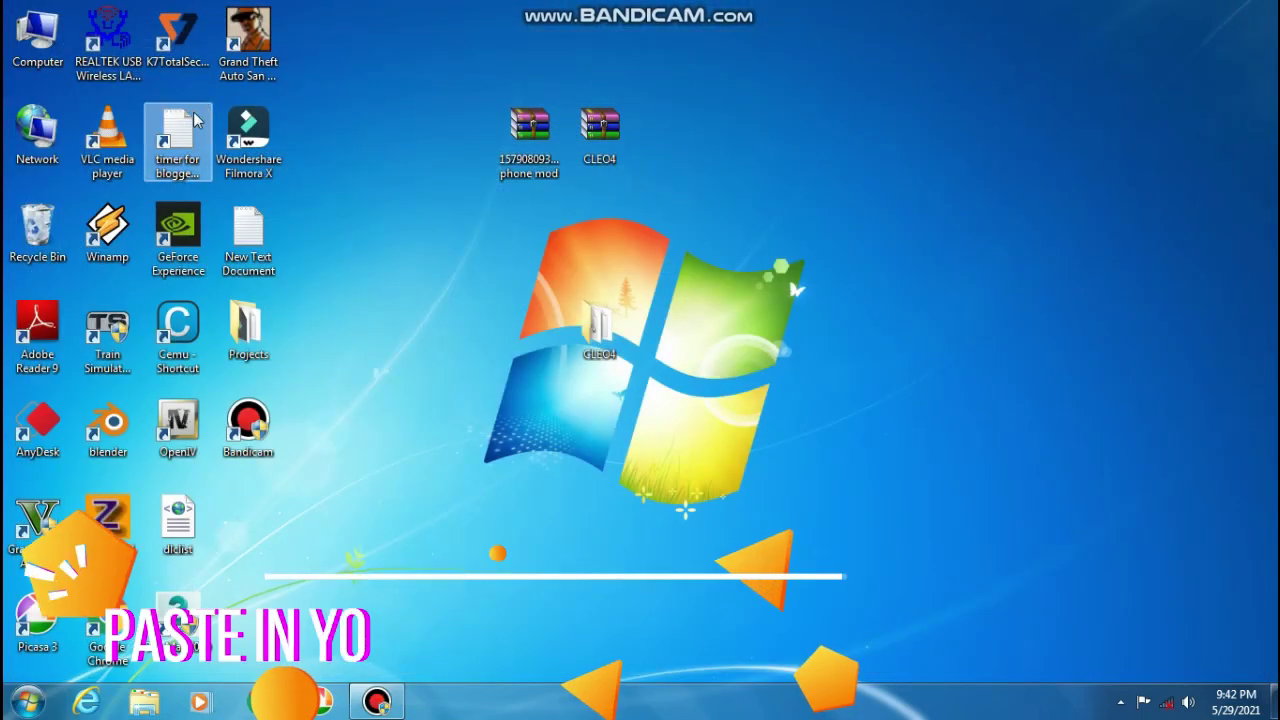
# Paste them into the GTA San Andreas install folder, merging folders and replacing existing files
pyautogui.rightClick(228, 70)
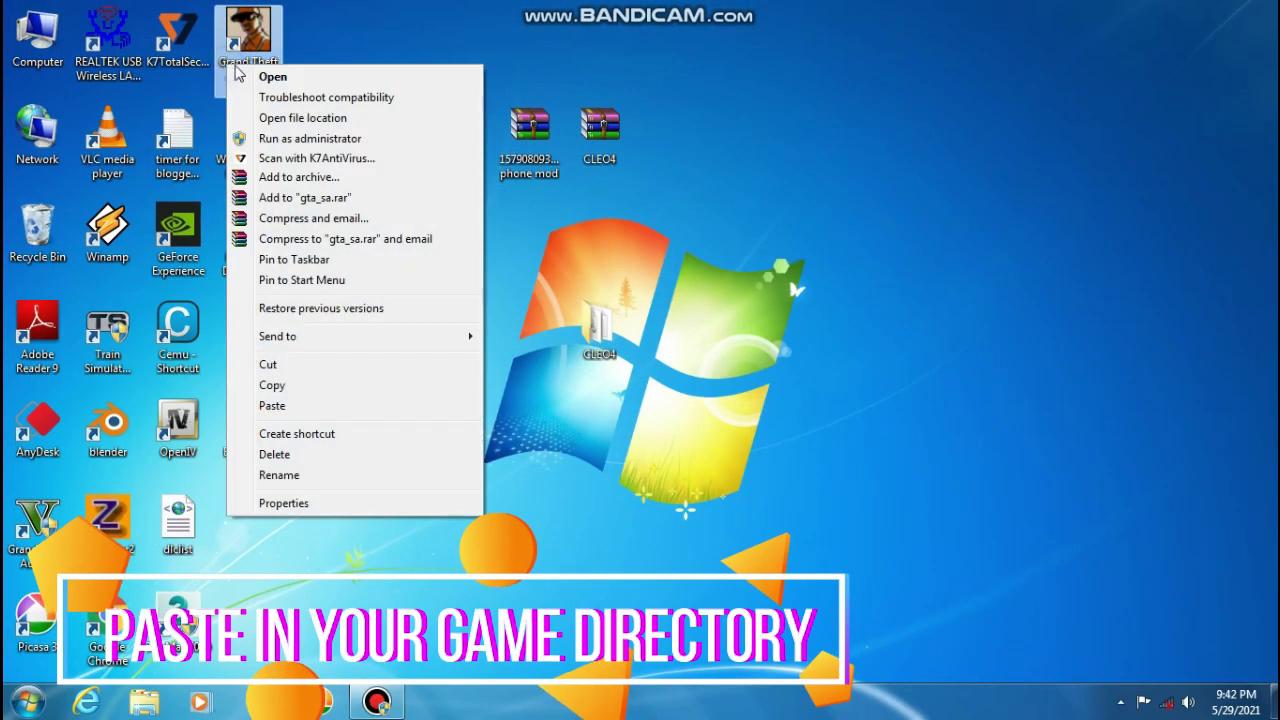
pyautogui.click(307, 116)
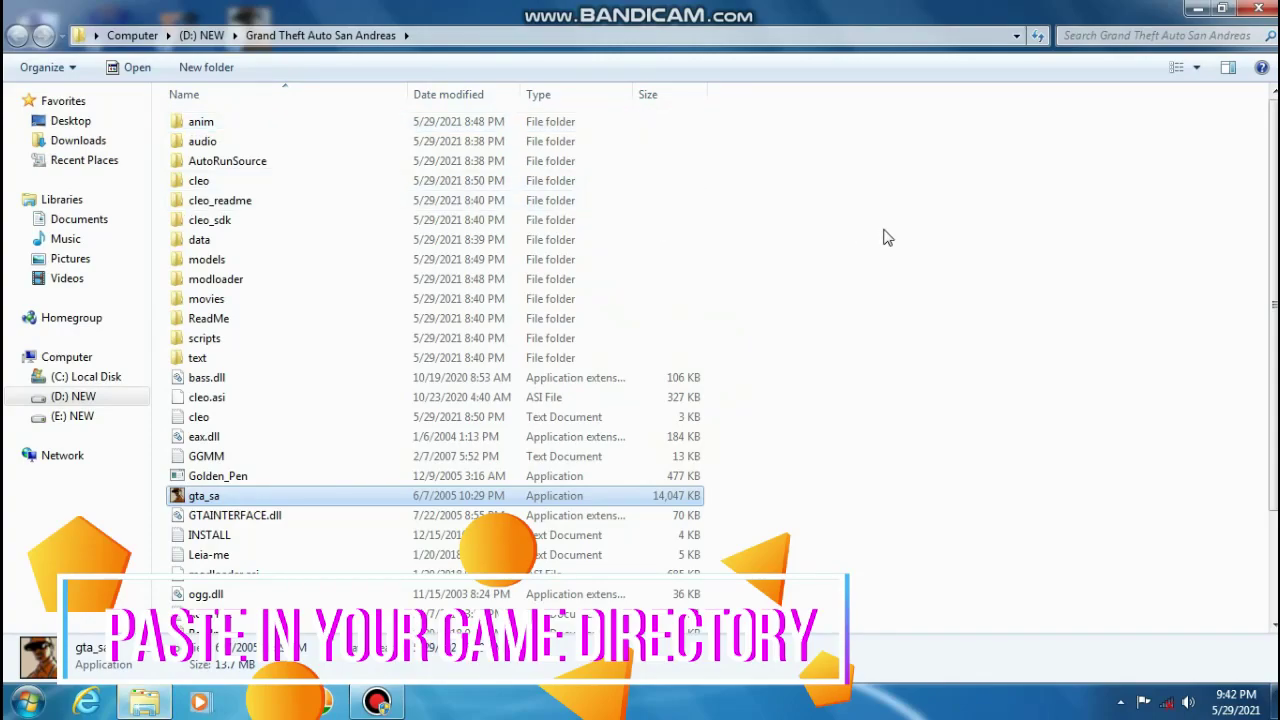
pyautogui.rightClick(886, 232)
pyautogui.click(932, 359)
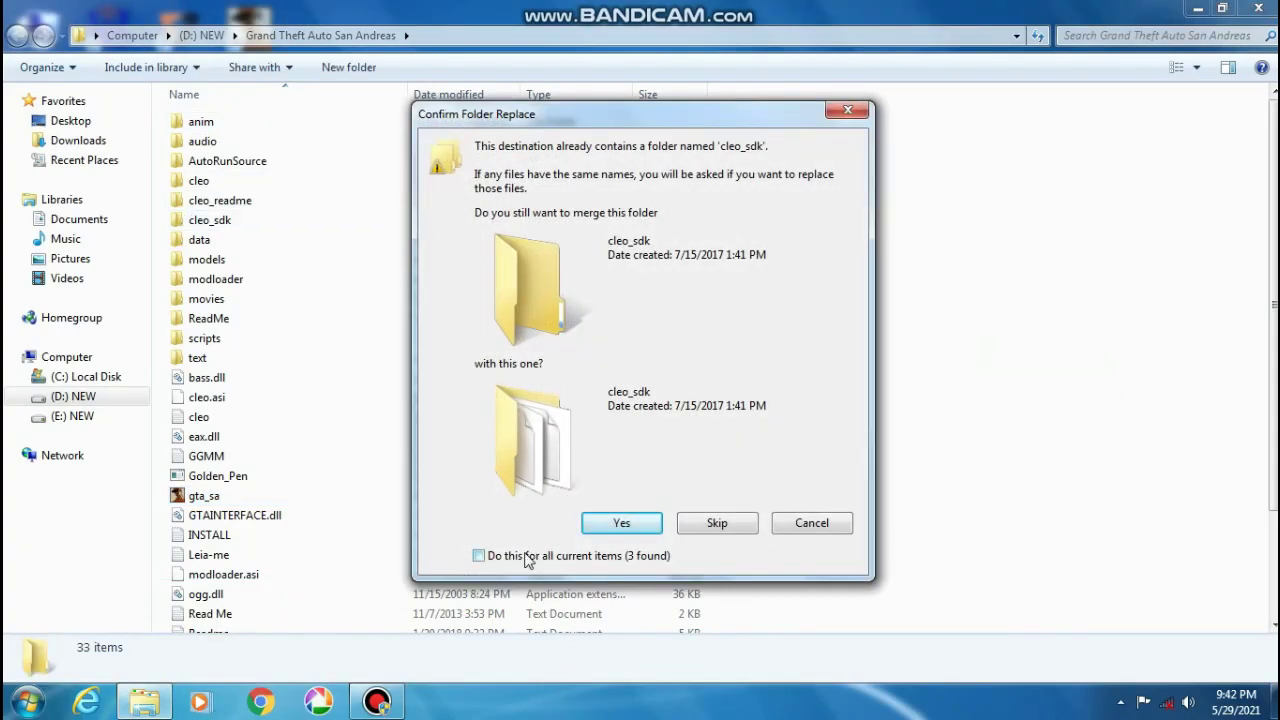
pyautogui.click(592, 523)
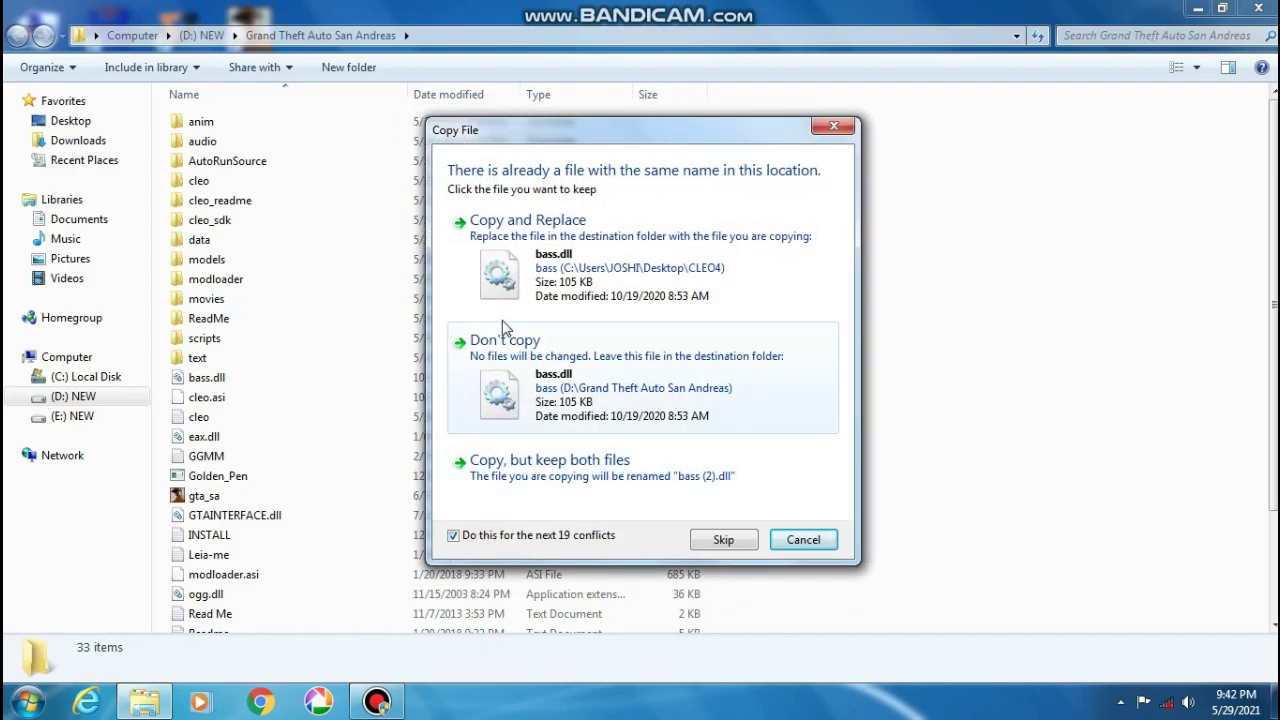
pyautogui.click(524, 264)
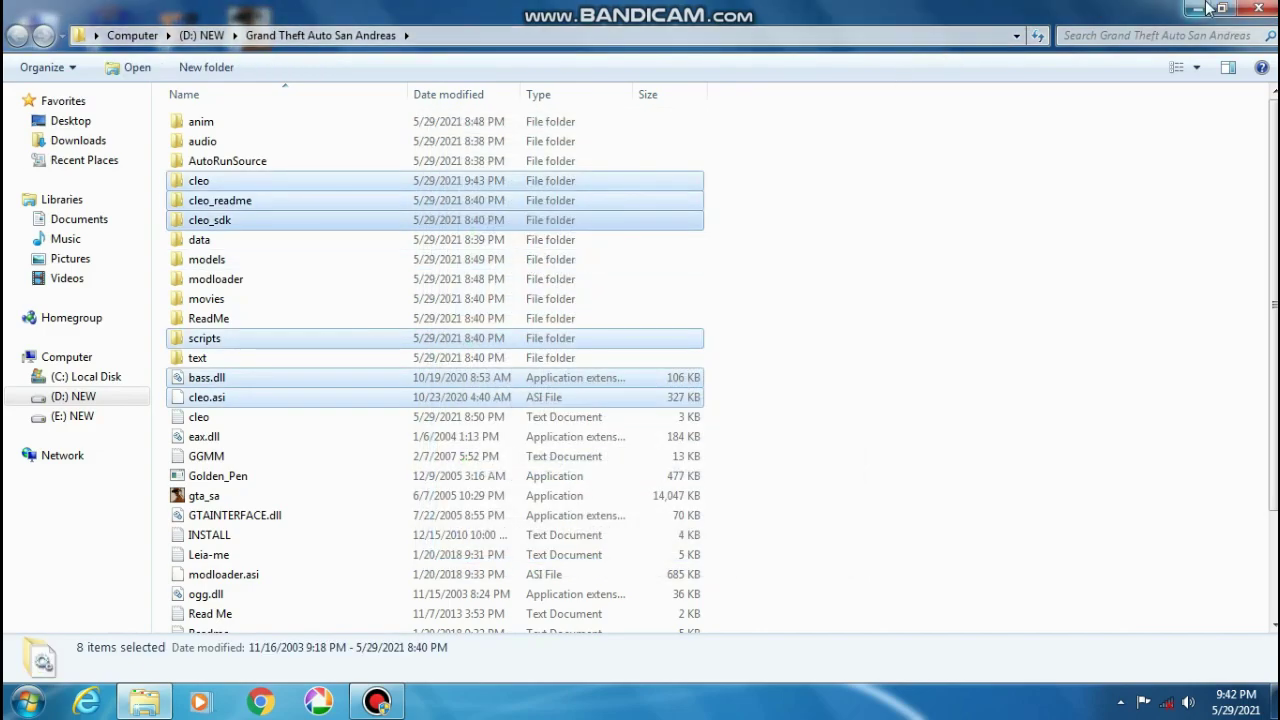
pyautogui.click(1197, 9)
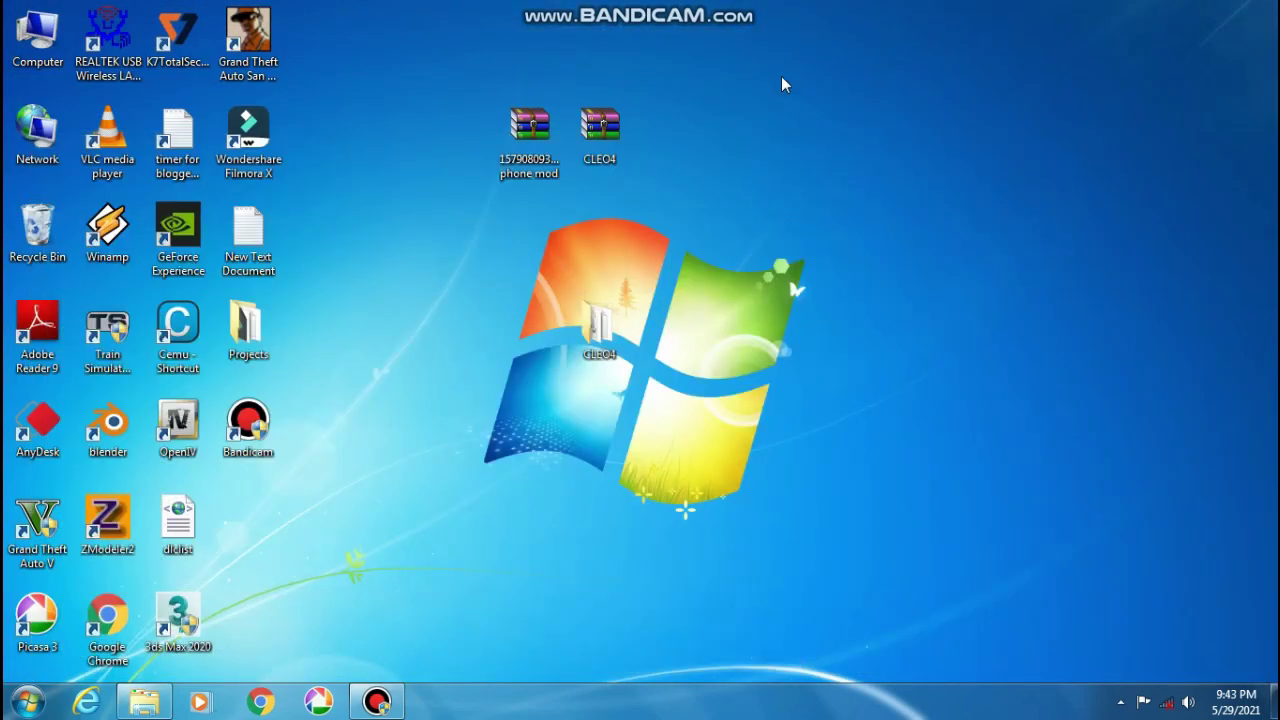
pyautogui.moveTo(516, 136); pyautogui.dragTo(672, 232)
pyautogui.moveTo(600, 425); pyautogui.dragTo(320, 525)
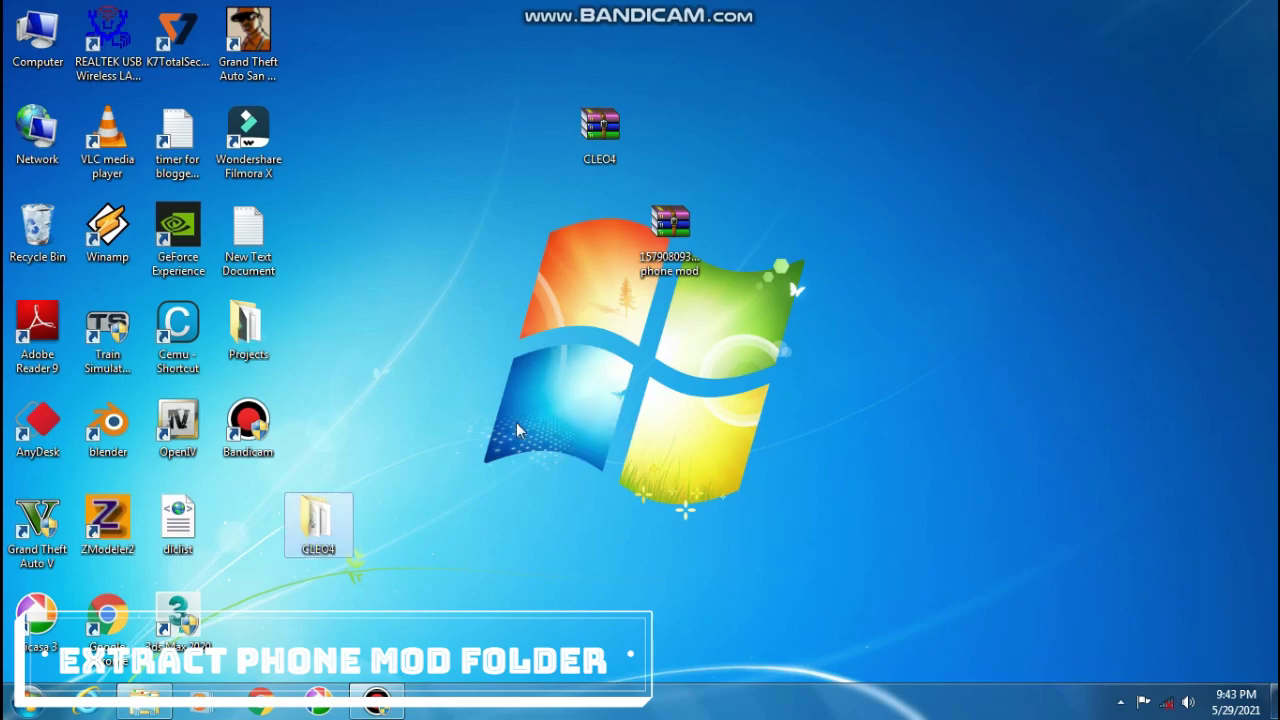
pyautogui.rightClick(656, 238)
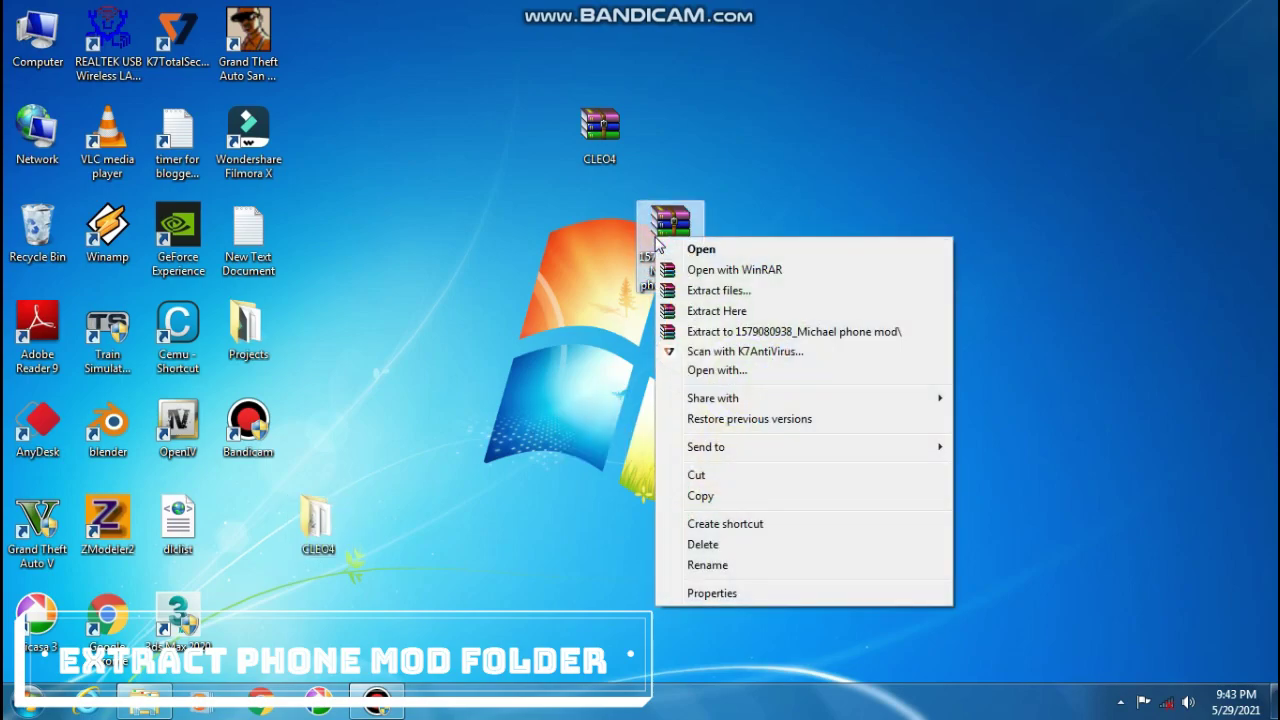
pyautogui.click(716, 312)
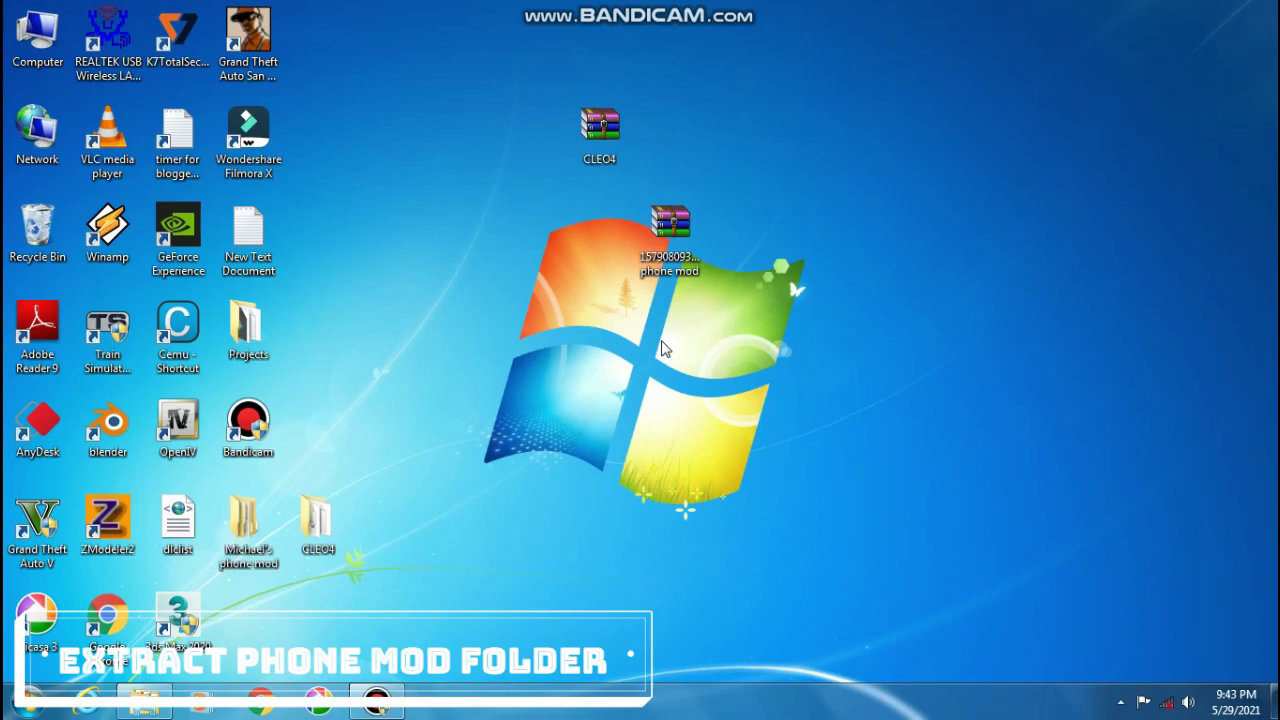
pyautogui.moveTo(318, 520); pyautogui.dragTo(250, 615)
pyautogui.moveTo(248, 525); pyautogui.dragTo(672, 390)
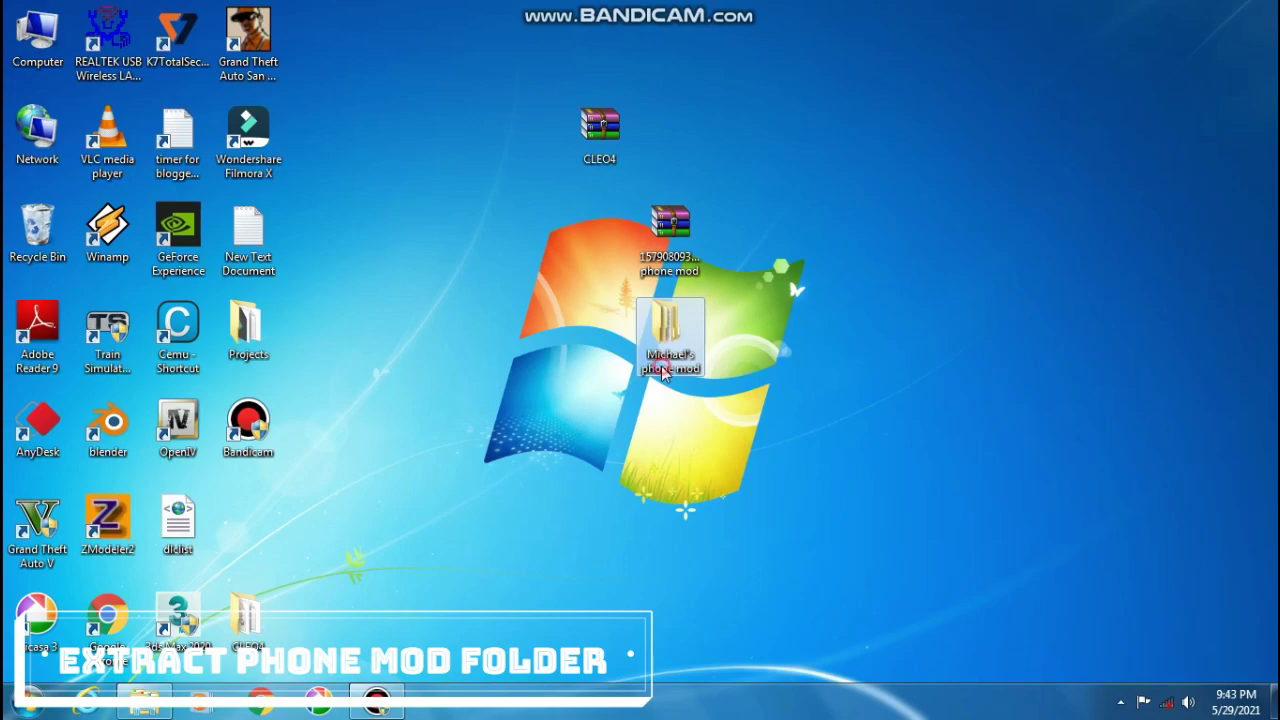
pyautogui.doubleClick(663, 372)
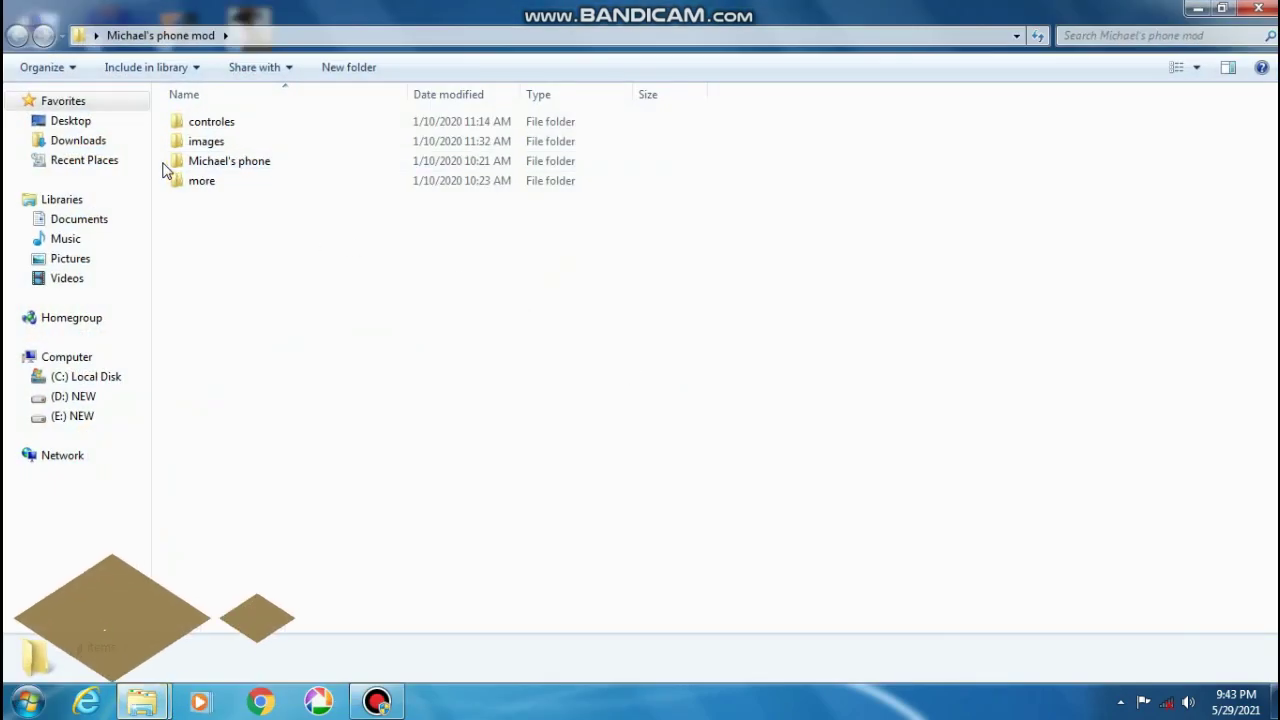
pyautogui.doubleClick(215, 168)
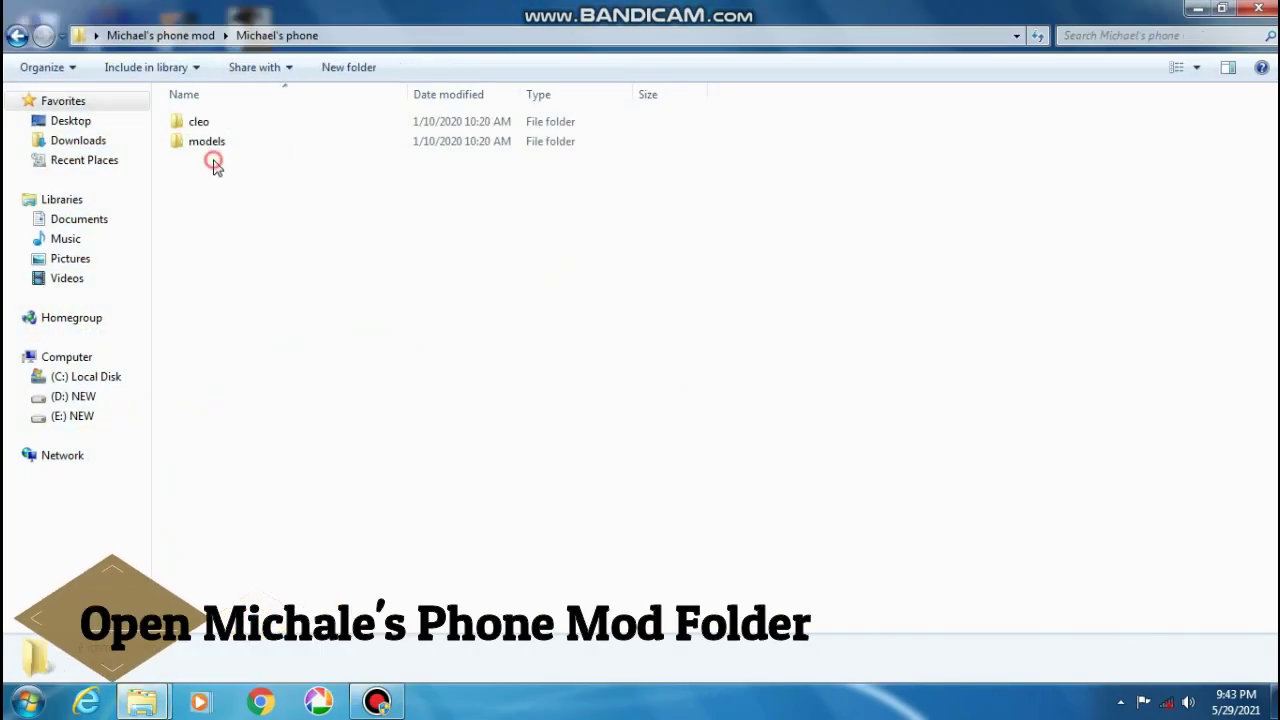
pyautogui.moveTo(230, 190); pyautogui.dragTo(217, 123)
pyautogui.rightClick(217, 123)
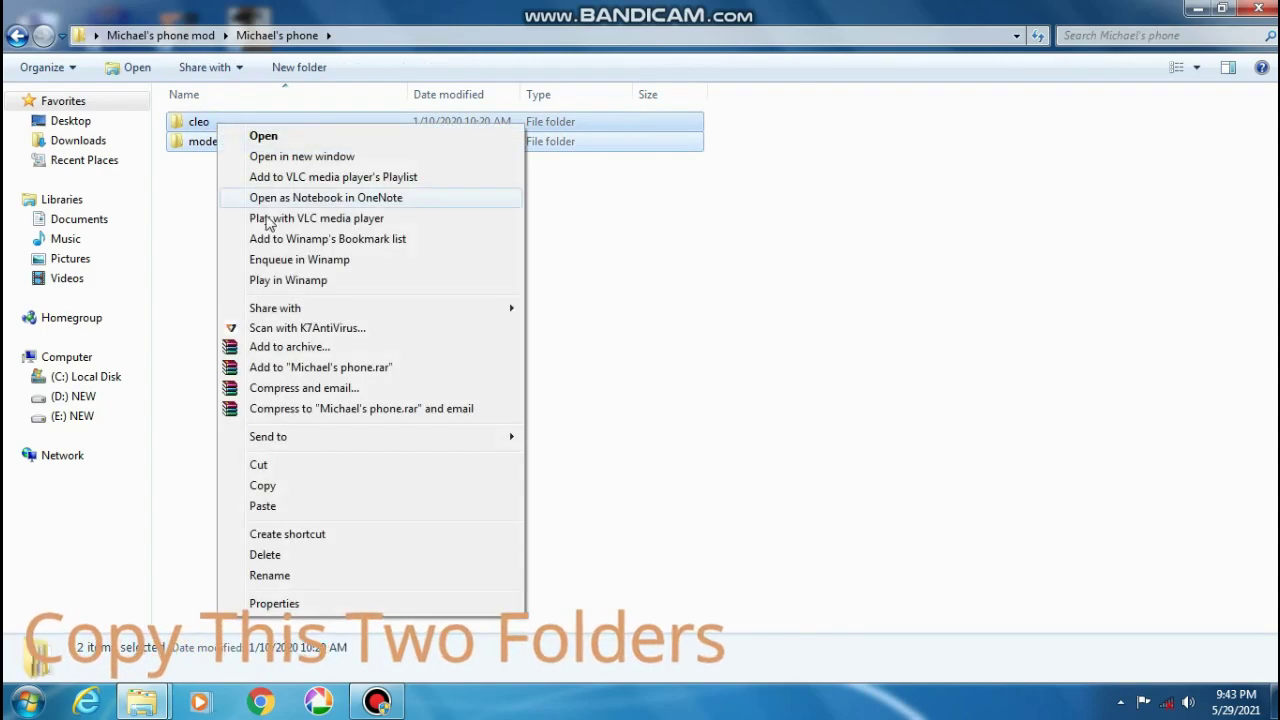
pyautogui.click(297, 484)
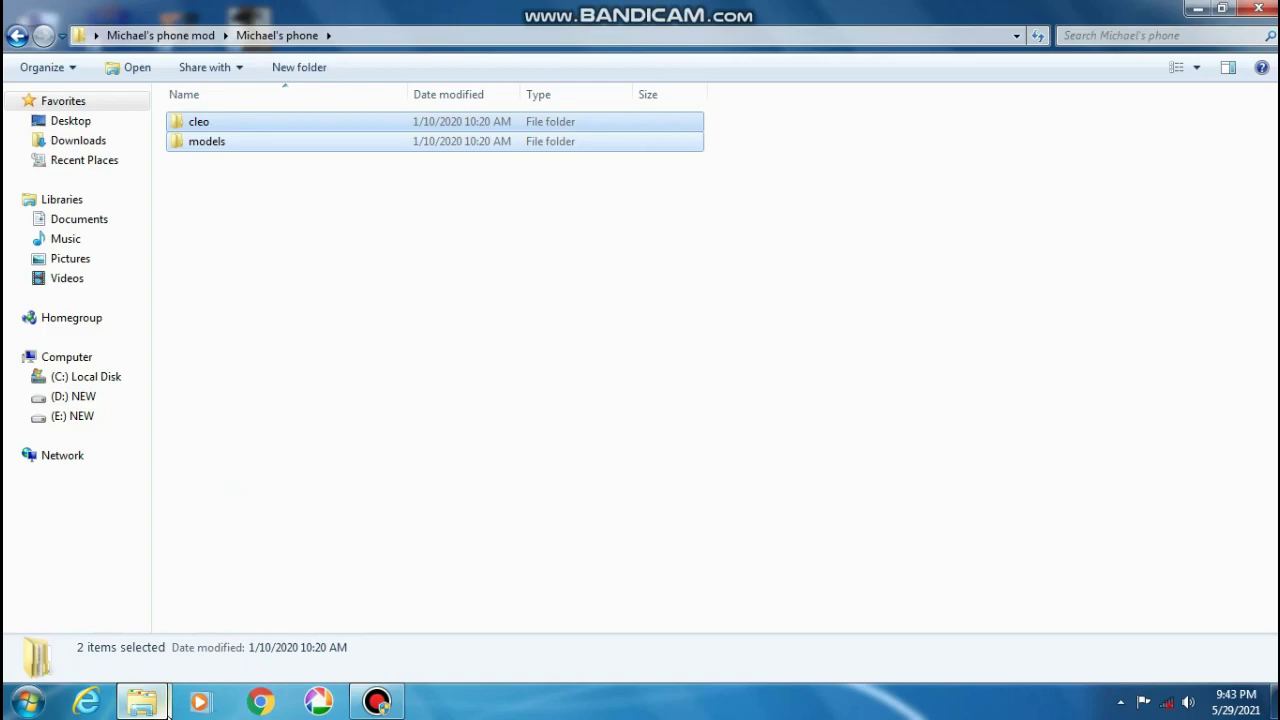
# Paste them into the Grand Theft Auto San Andreas folder, confirming the merge with the existing cleo folder
pyautogui.moveTo(166, 709)
pyautogui.click(171, 560)
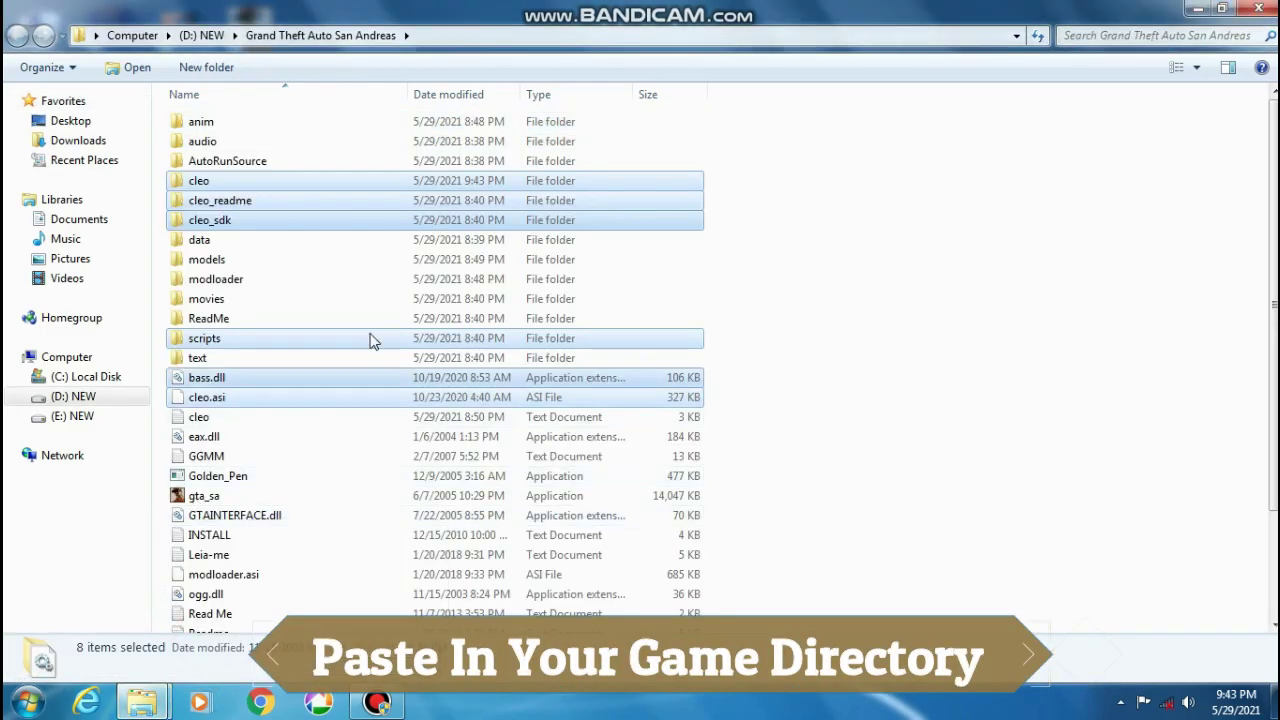
pyautogui.click(978, 175)
pyautogui.hotkey('ctrl', 'v')
pyautogui.rightClick(978, 175)
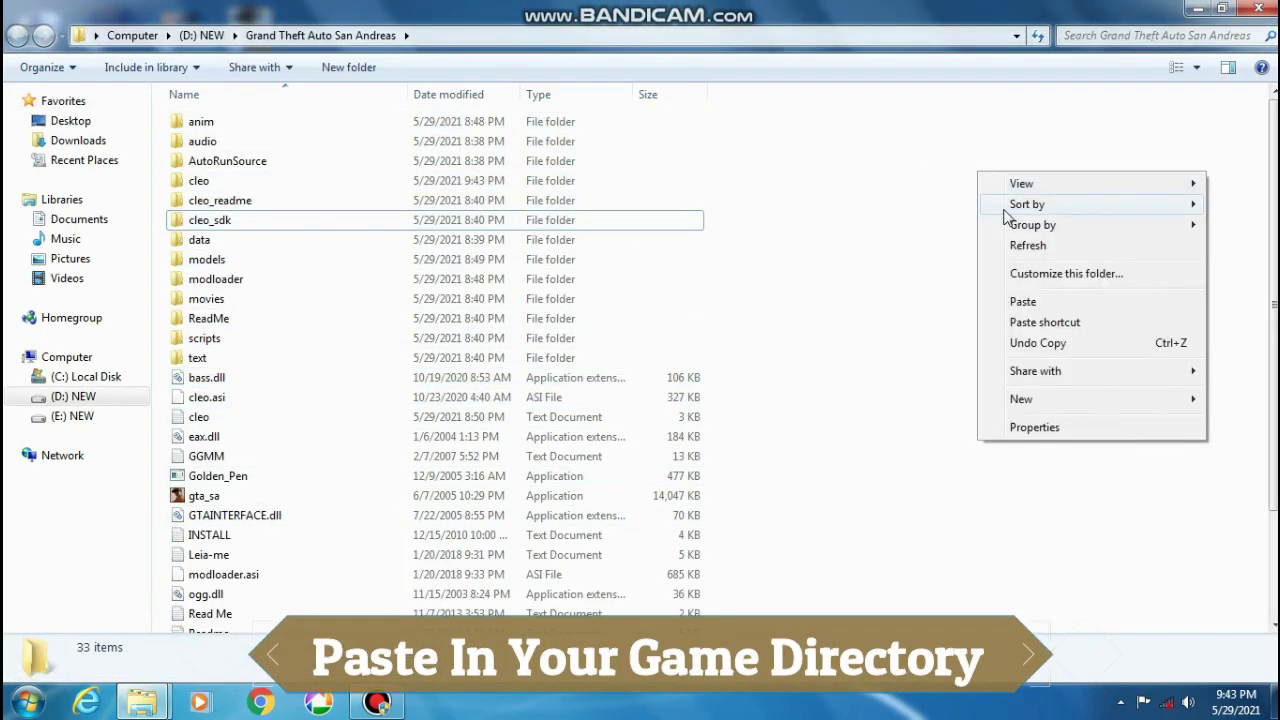
pyautogui.click(1036, 302)
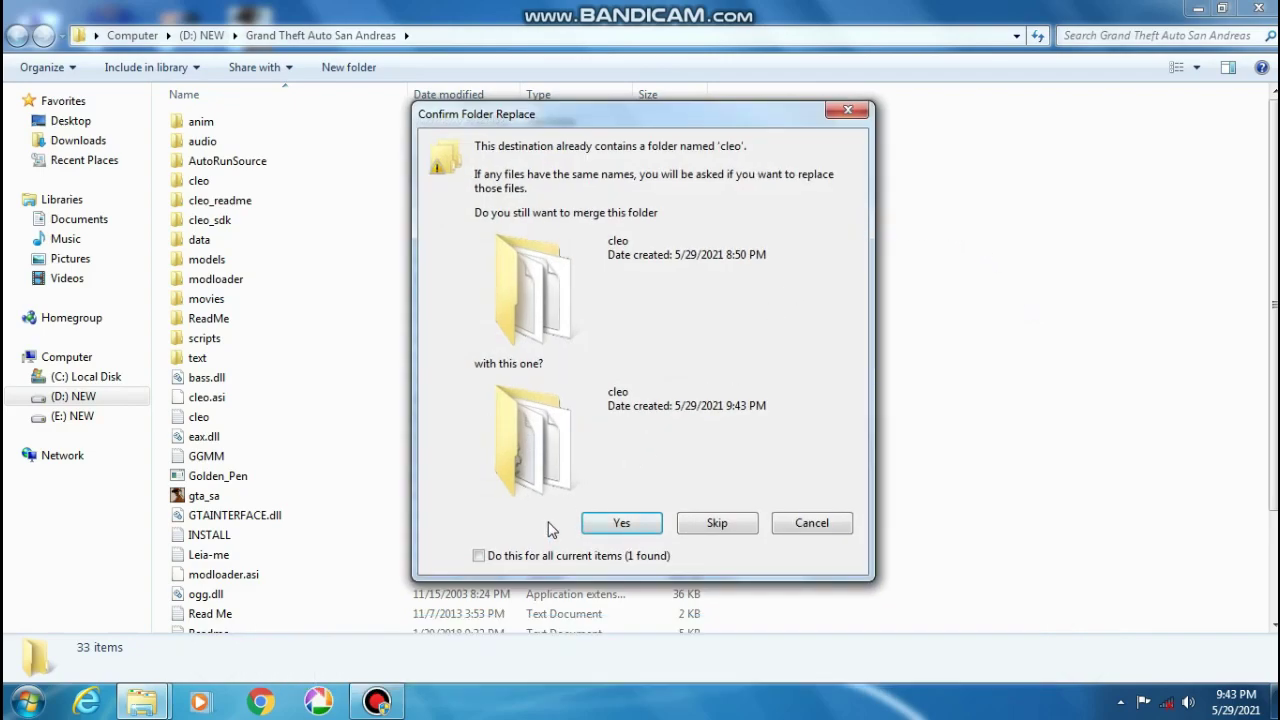
pyautogui.click(620, 523)
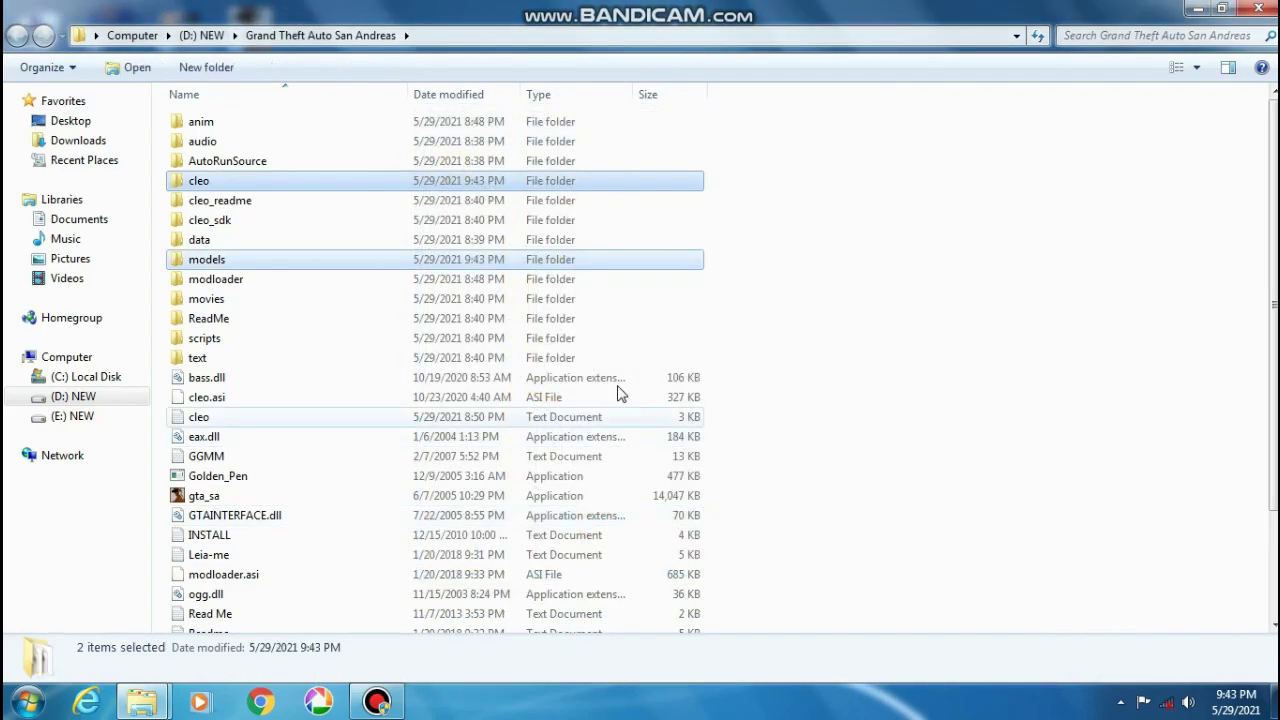
pyautogui.click(1192, 8)
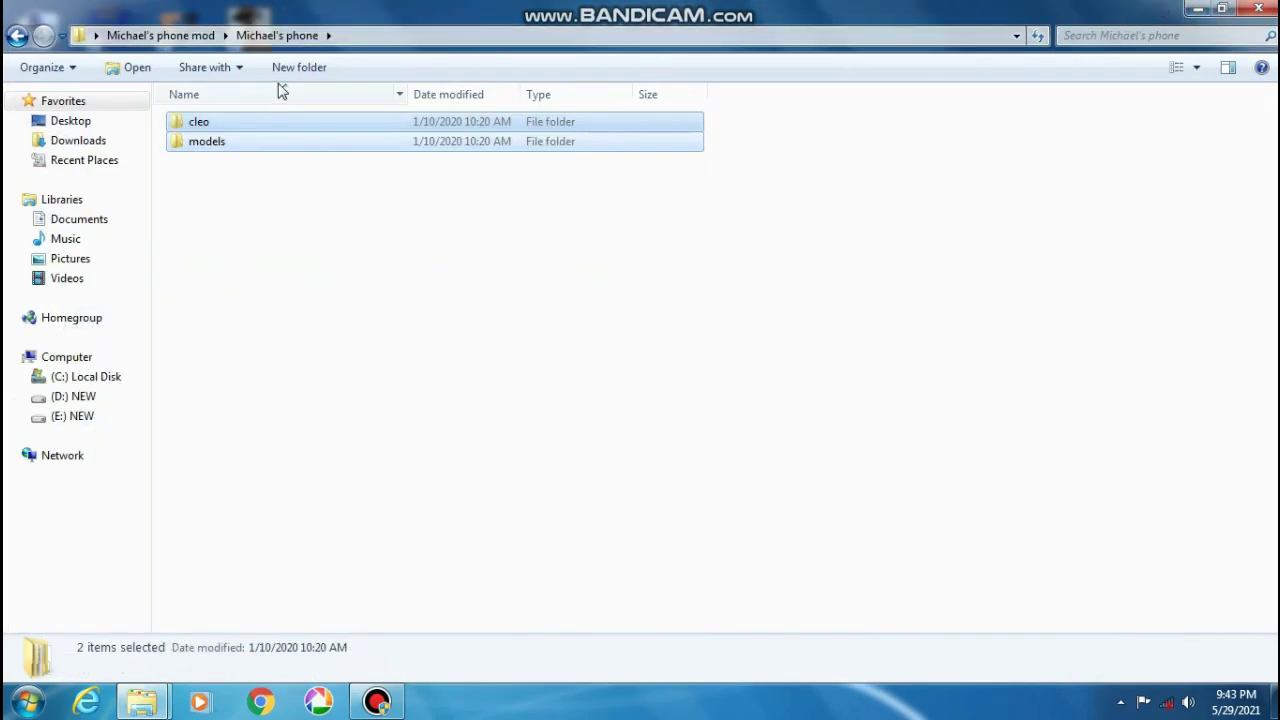
# Copy the anim folder from the phone mod's more folder
pyautogui.click(192, 37)
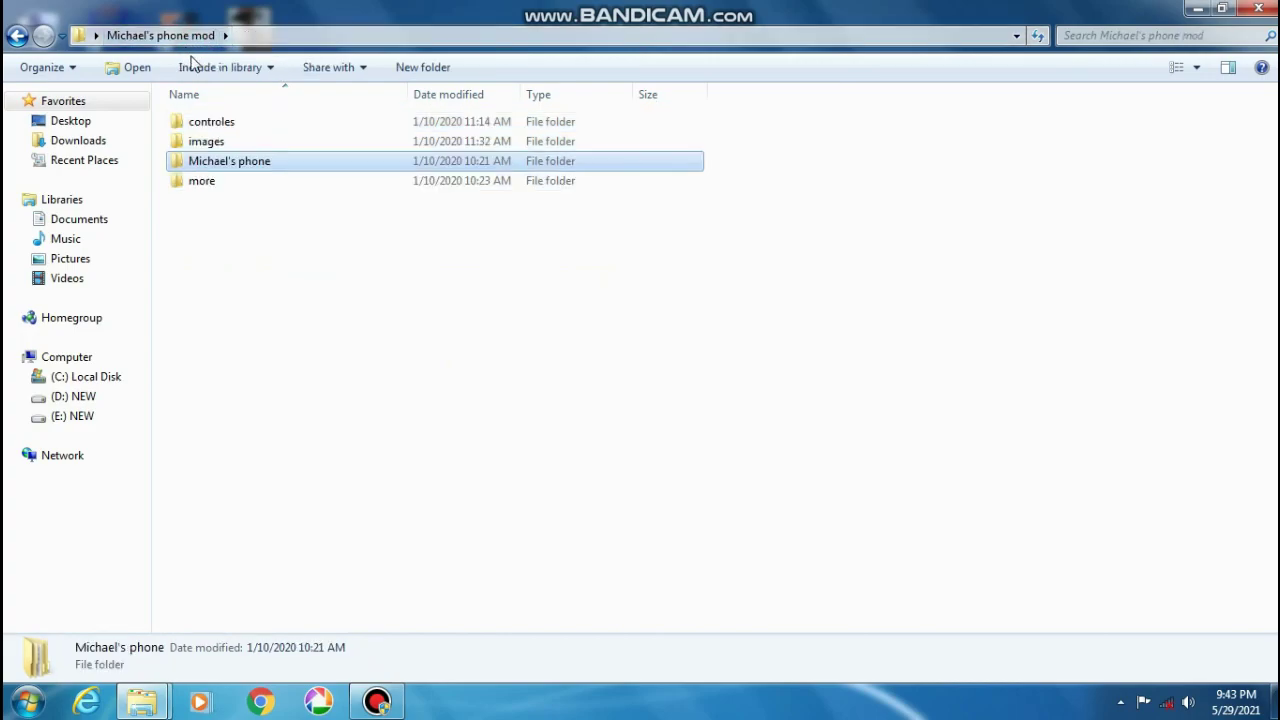
pyautogui.doubleClick(228, 190)
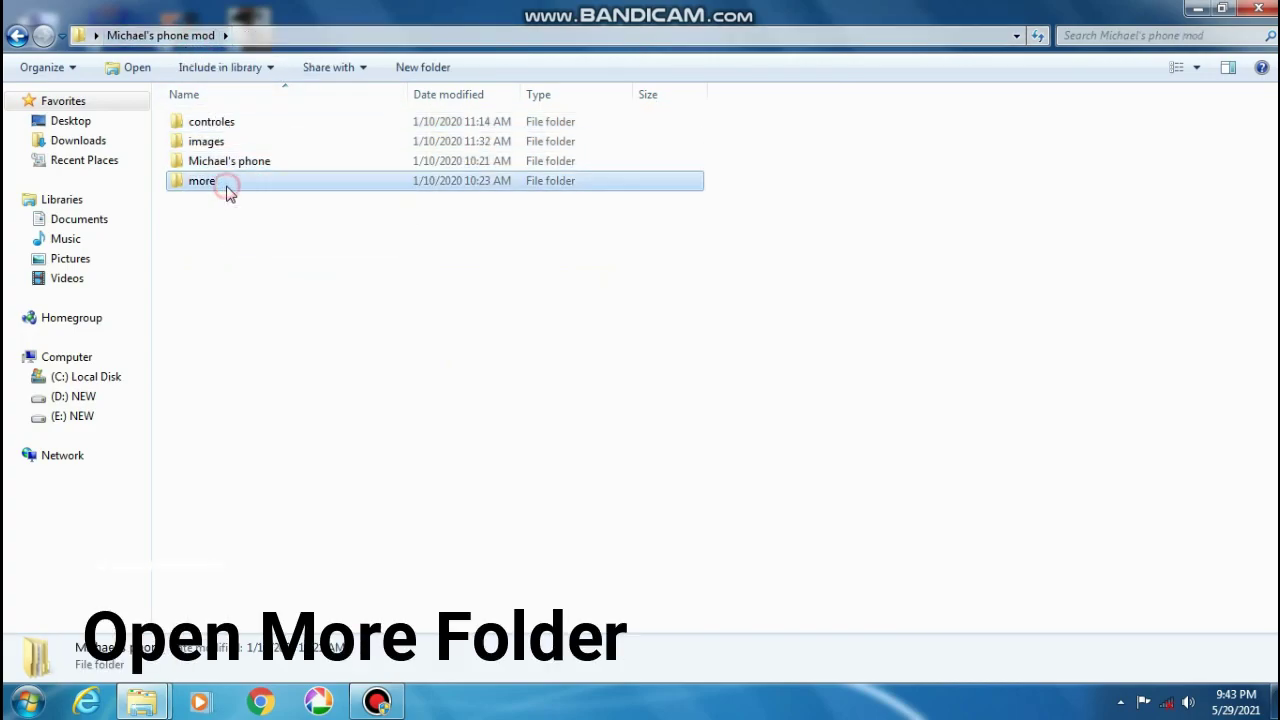
pyautogui.click(200, 122)
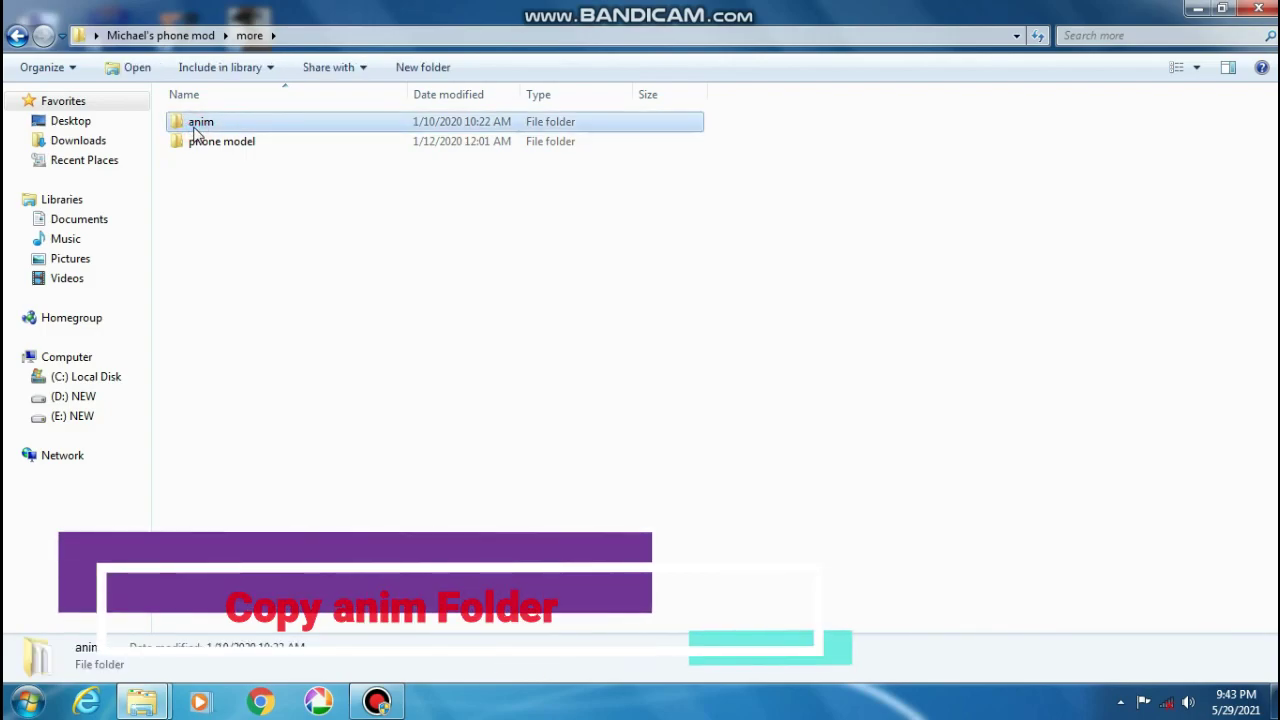
pyautogui.rightClick(208, 127)
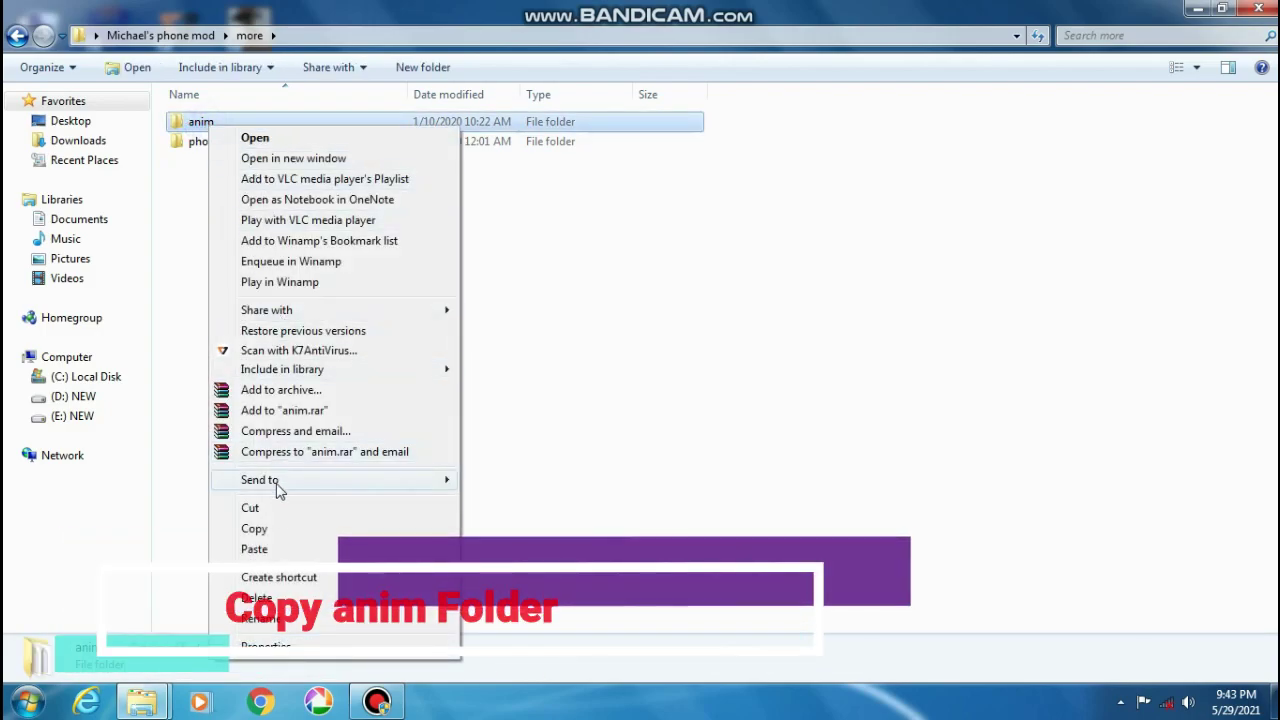
pyautogui.click(275, 529)
pyautogui.click(1195, 10)
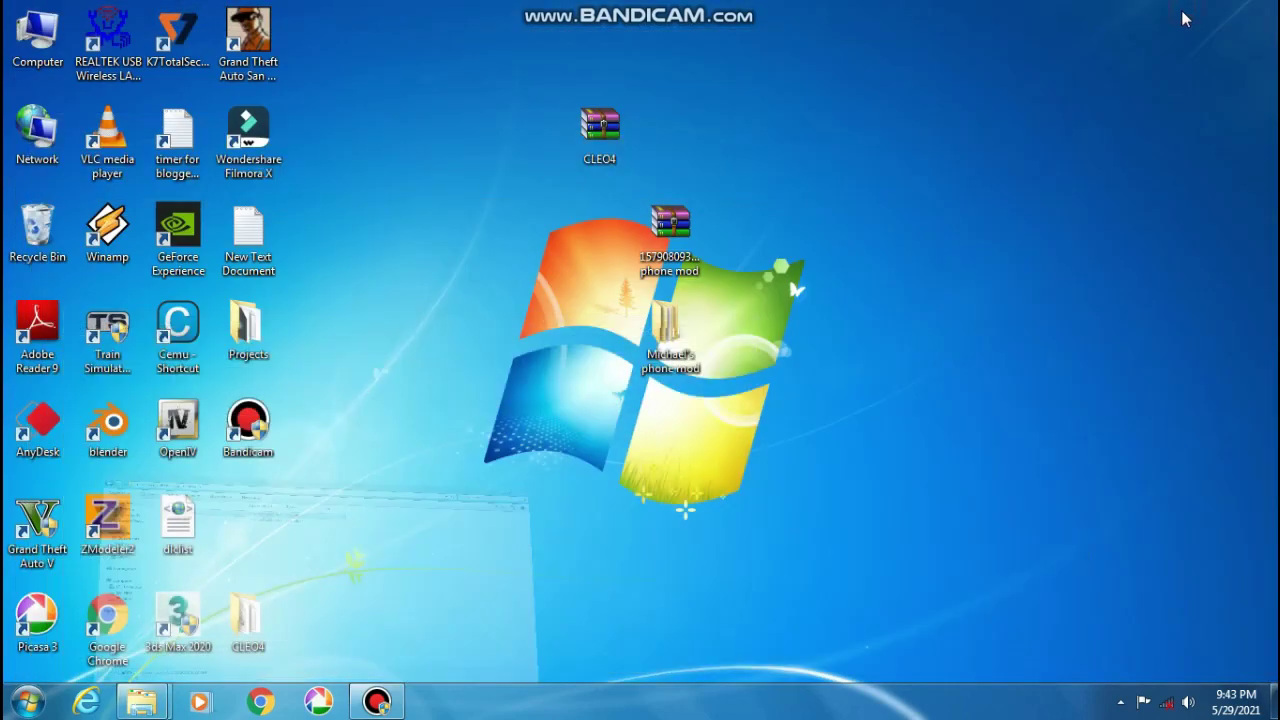
# Paste anim into the game folder, merging and replacing existing files like ped.ifp
pyautogui.moveTo(150, 700)
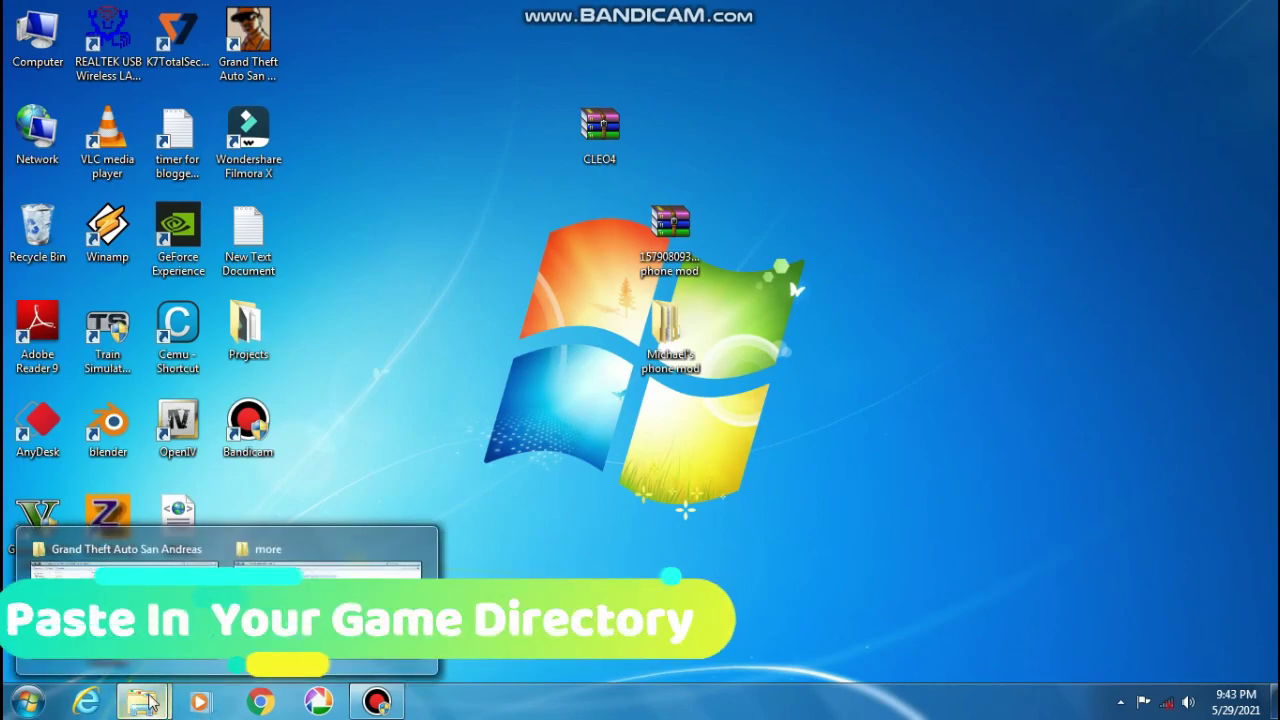
pyautogui.click(110, 610)
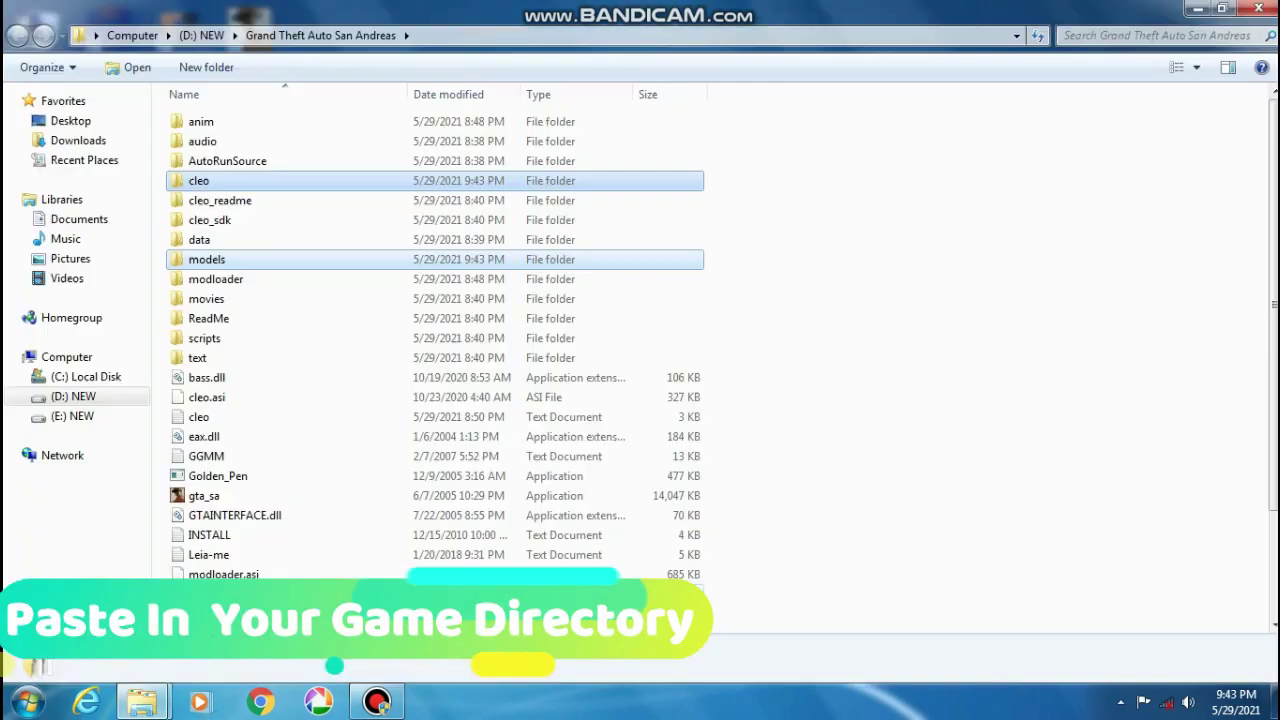
pyautogui.click(1051, 200)
pyautogui.rightClick(1051, 200)
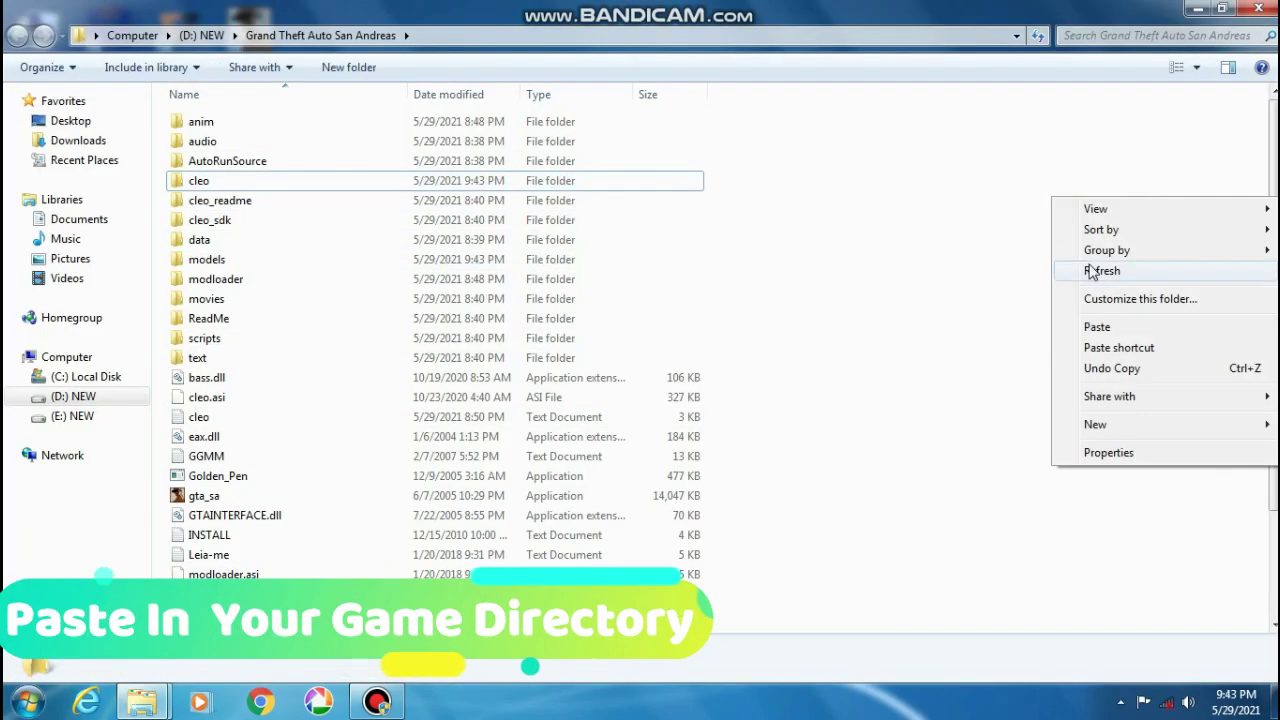
pyautogui.click(1097, 326)
pyautogui.click(716, 538)
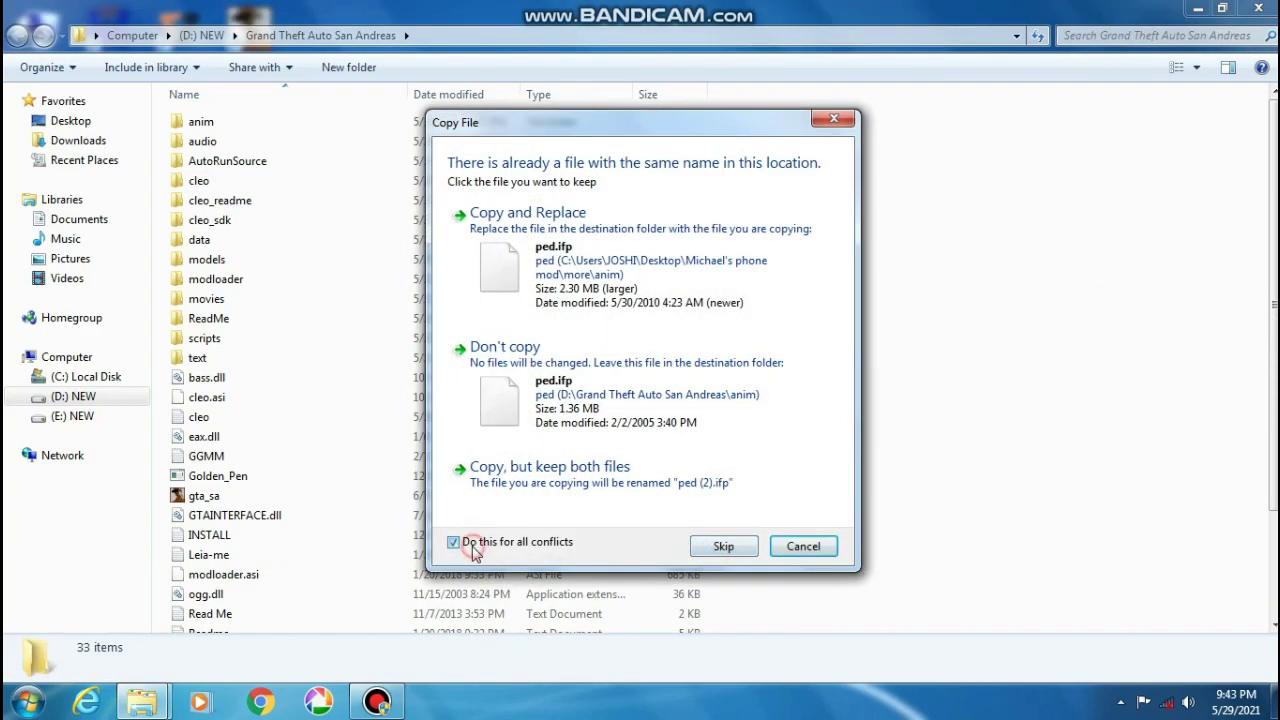
pyautogui.click(582, 279)
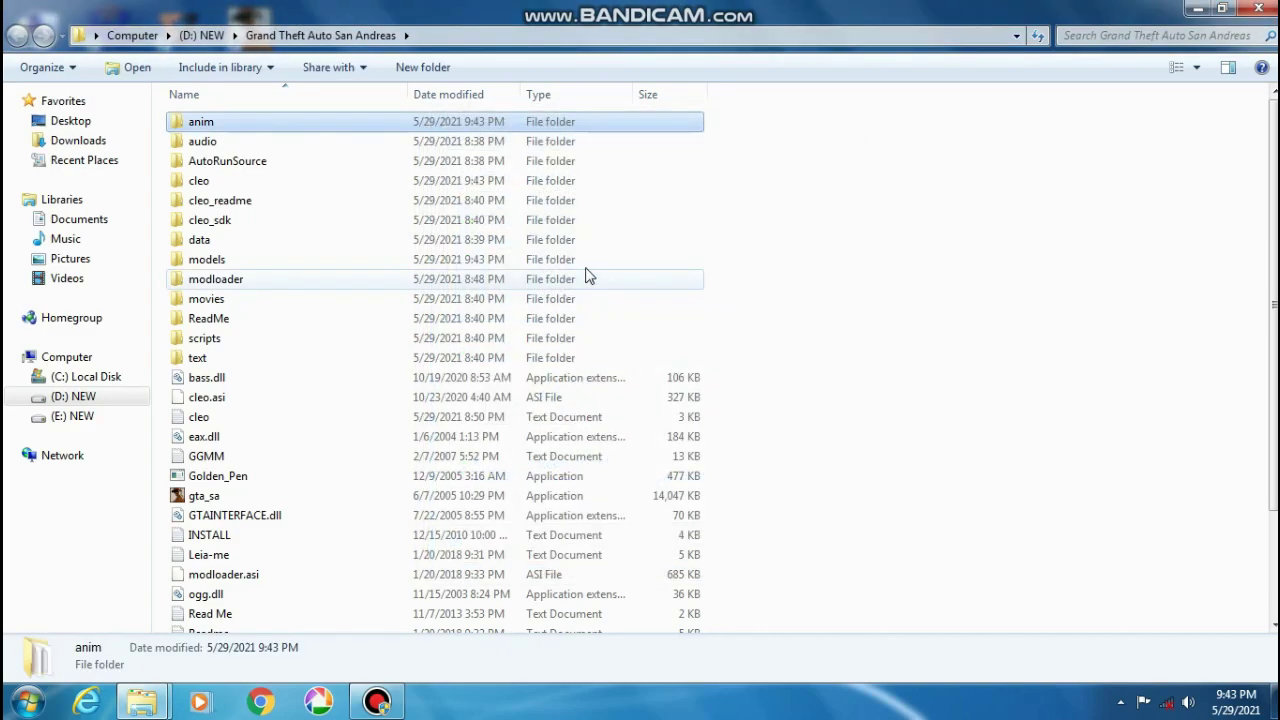
# Open the phone model folder under more and preview the cellphones.png theme image
pyautogui.click(1195, 9)
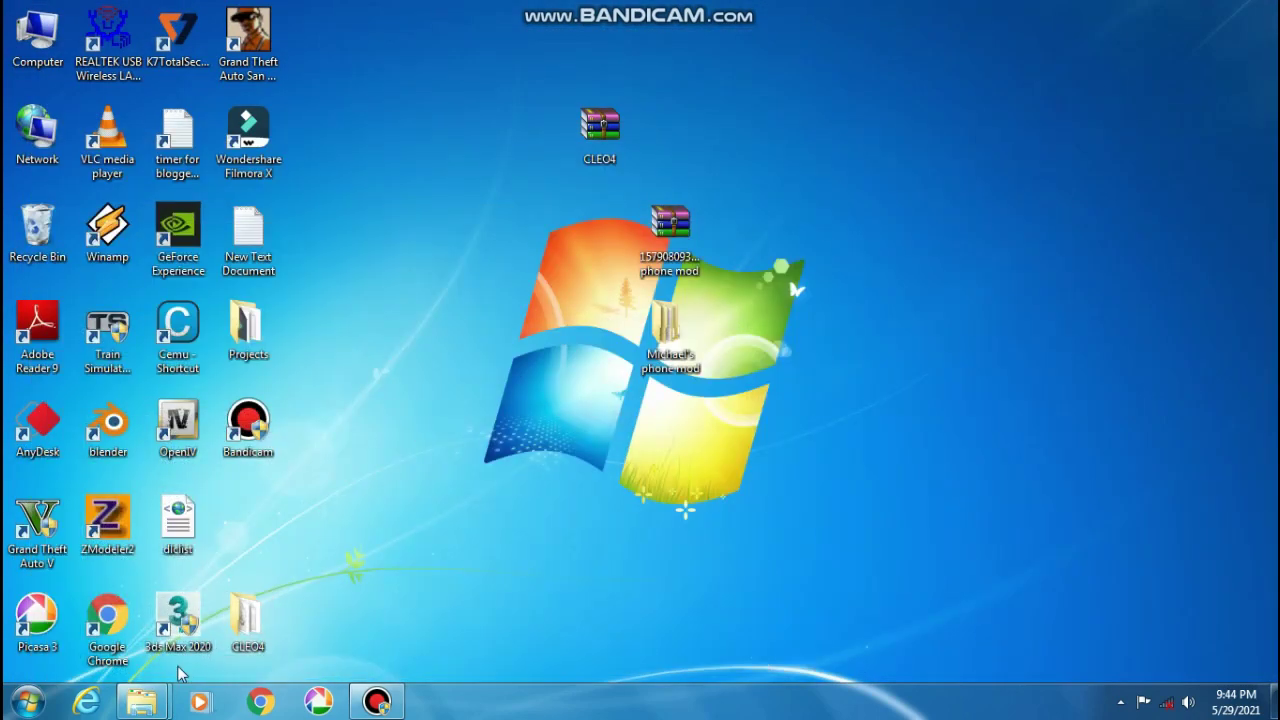
pyautogui.moveTo(168, 708)
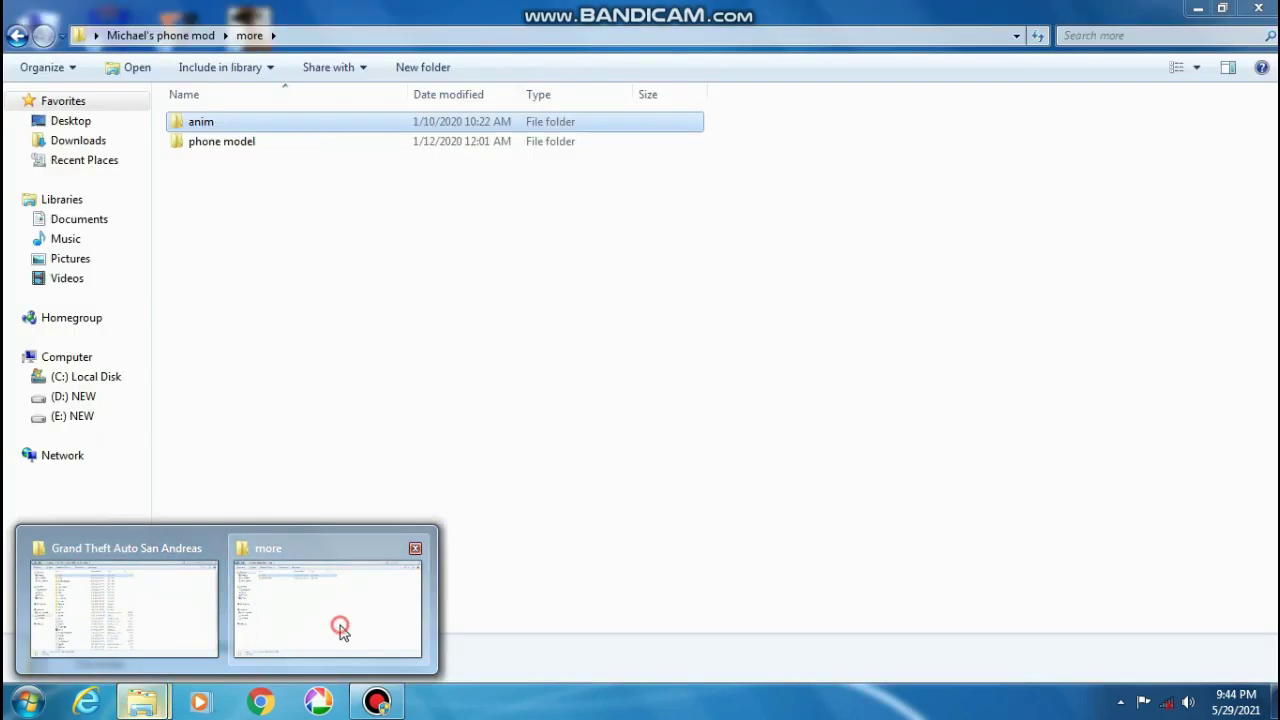
pyautogui.click(337, 626)
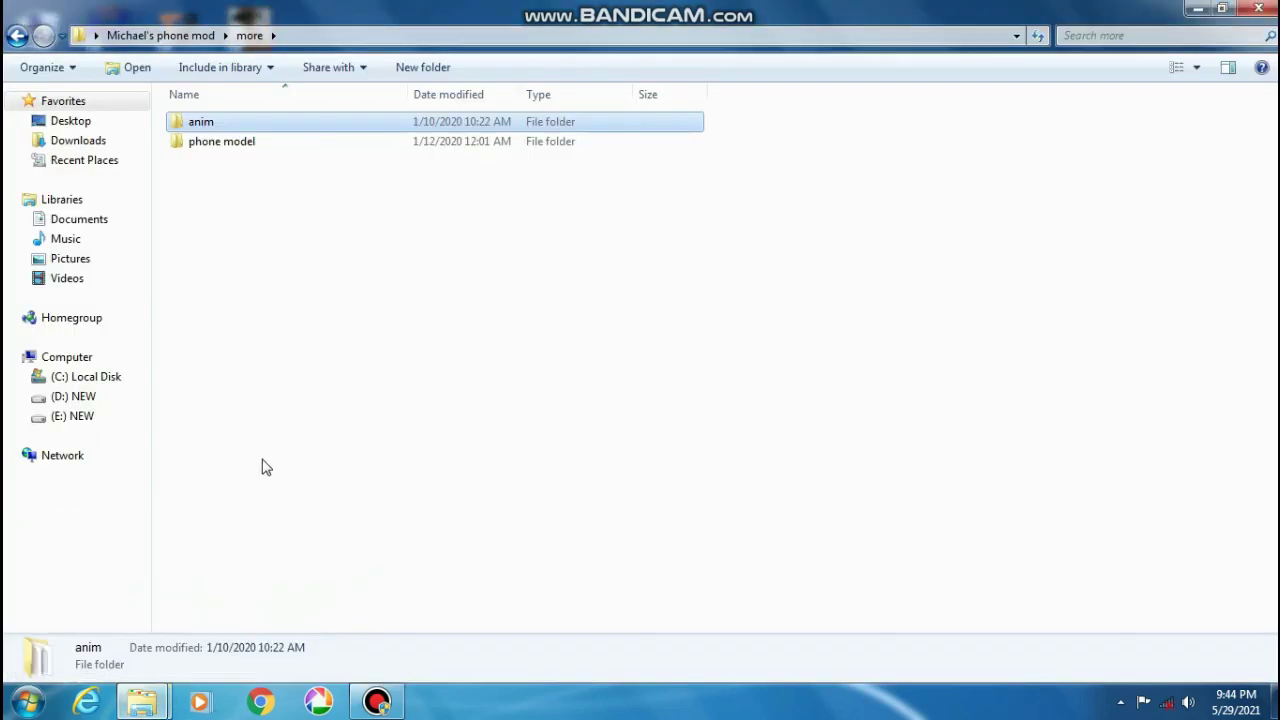
pyautogui.doubleClick(217, 141)
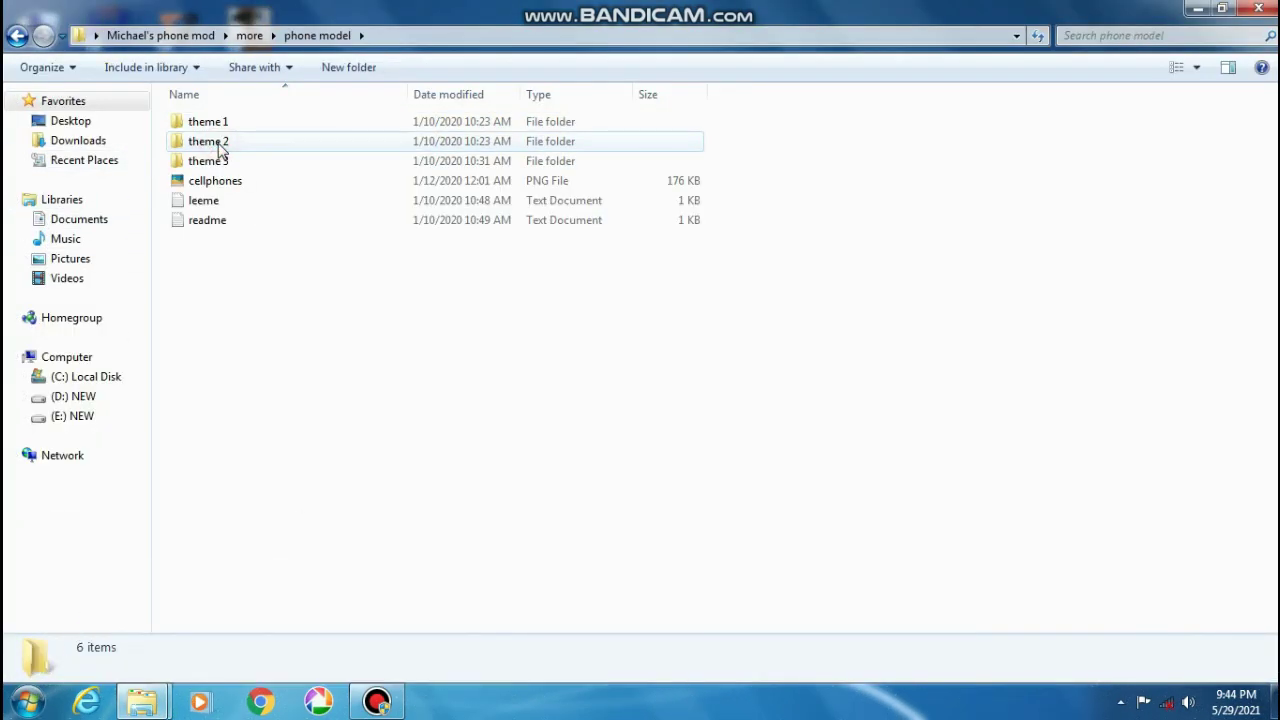
pyautogui.doubleClick(215, 181)
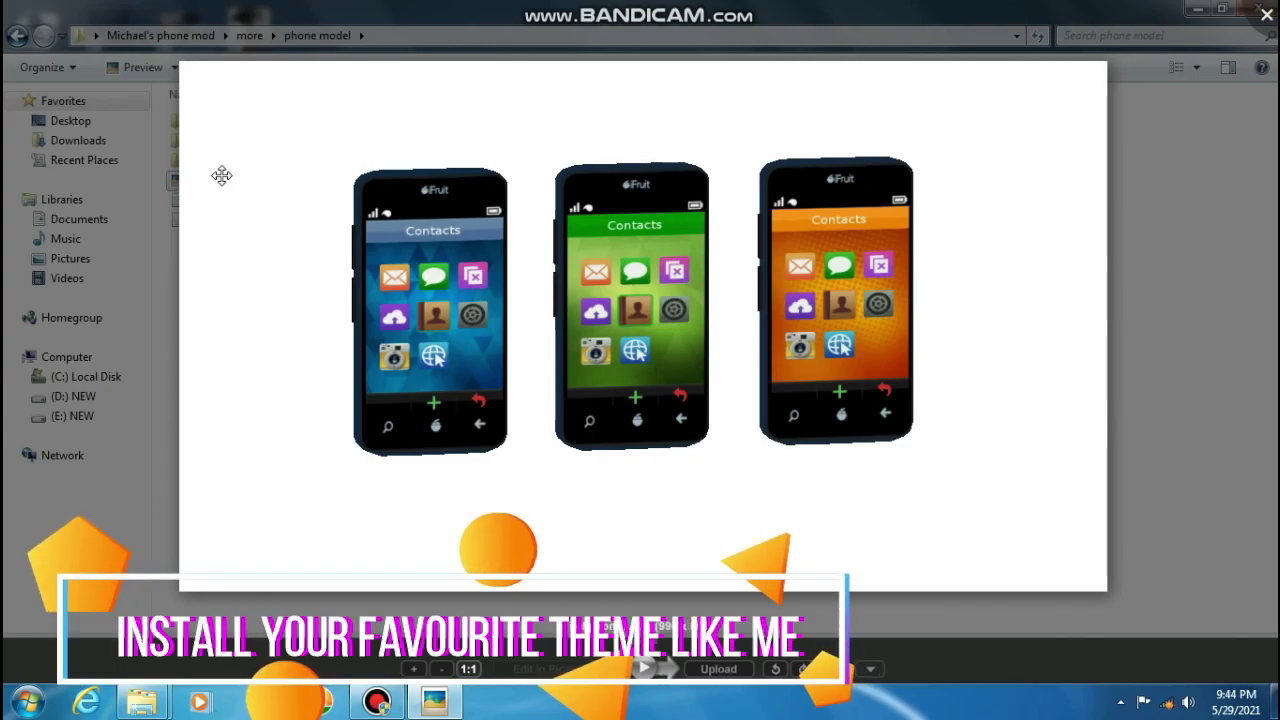
pyautogui.press('Escape')
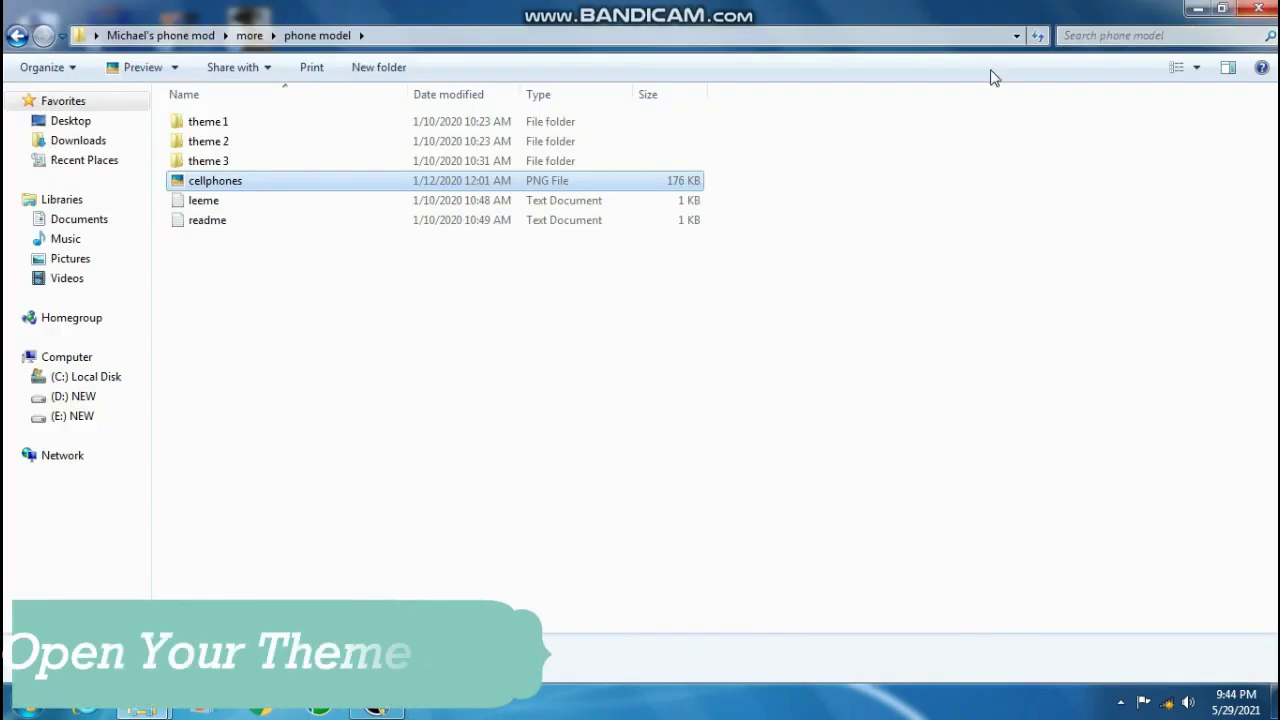
# Copy cellphone.dff and cellphone.txd from the theme 2 folder
pyautogui.doubleClick(229, 140)
pyautogui.moveTo(234, 194); pyautogui.dragTo(241, 122)
pyautogui.rightClick(241, 124)
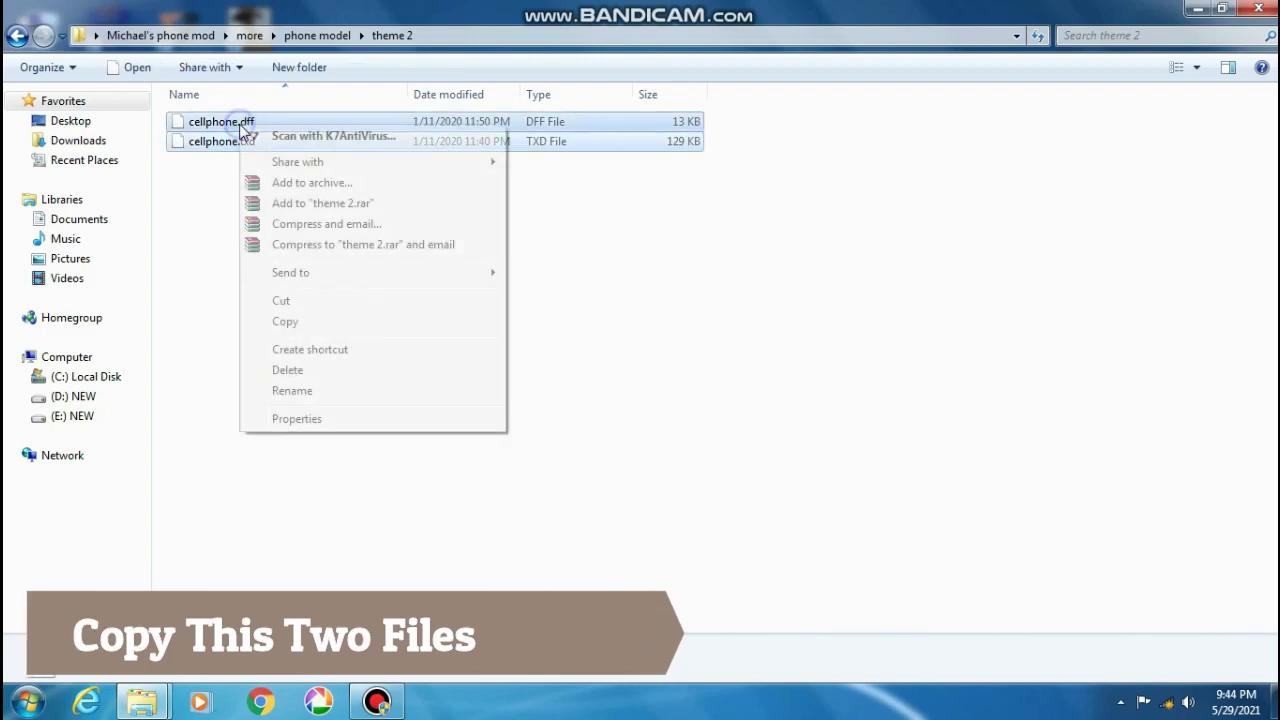
pyautogui.click(285, 321)
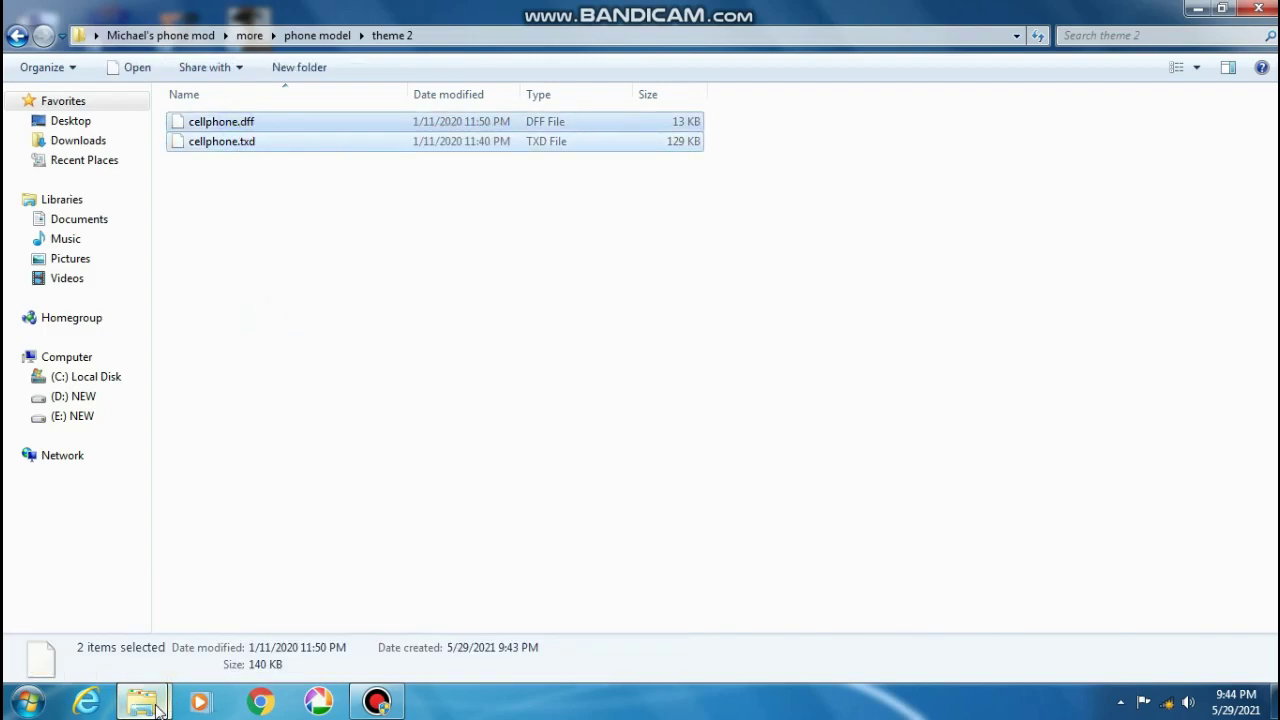
# Paste both cellphone files into the game's modloader folder
pyautogui.moveTo(145, 703)
pyautogui.click(140, 663)
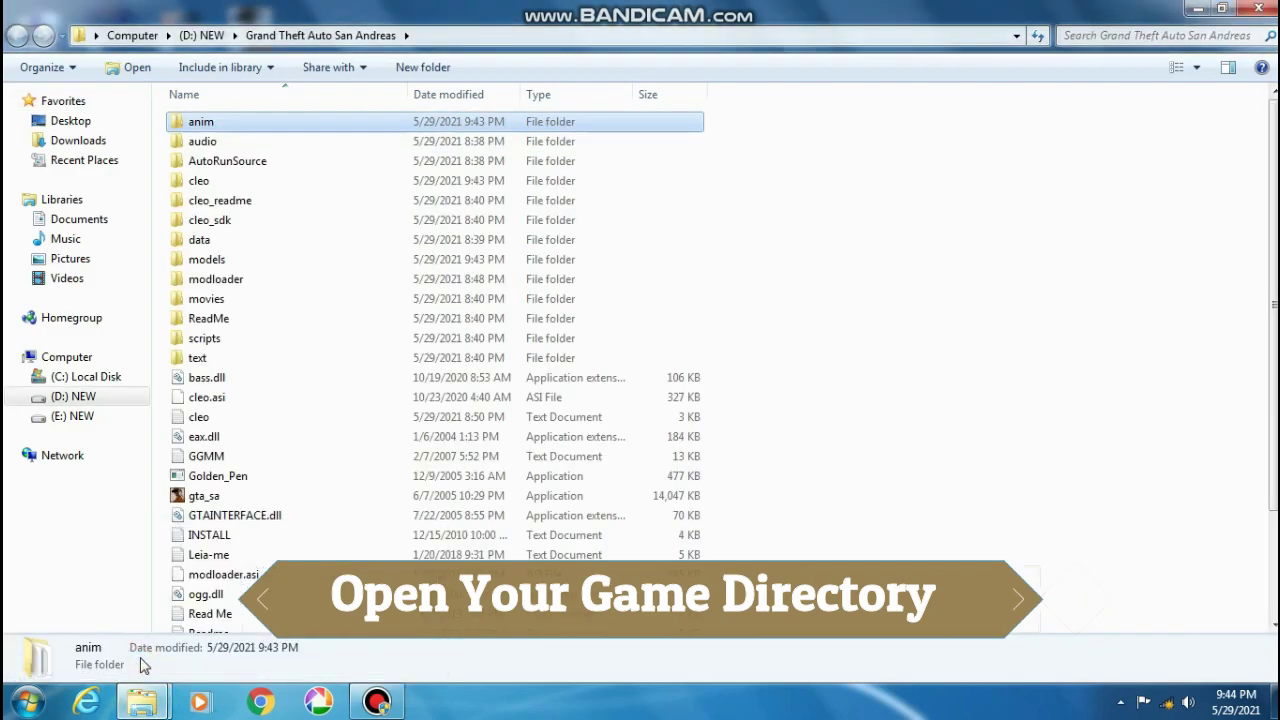
pyautogui.doubleClick(228, 289)
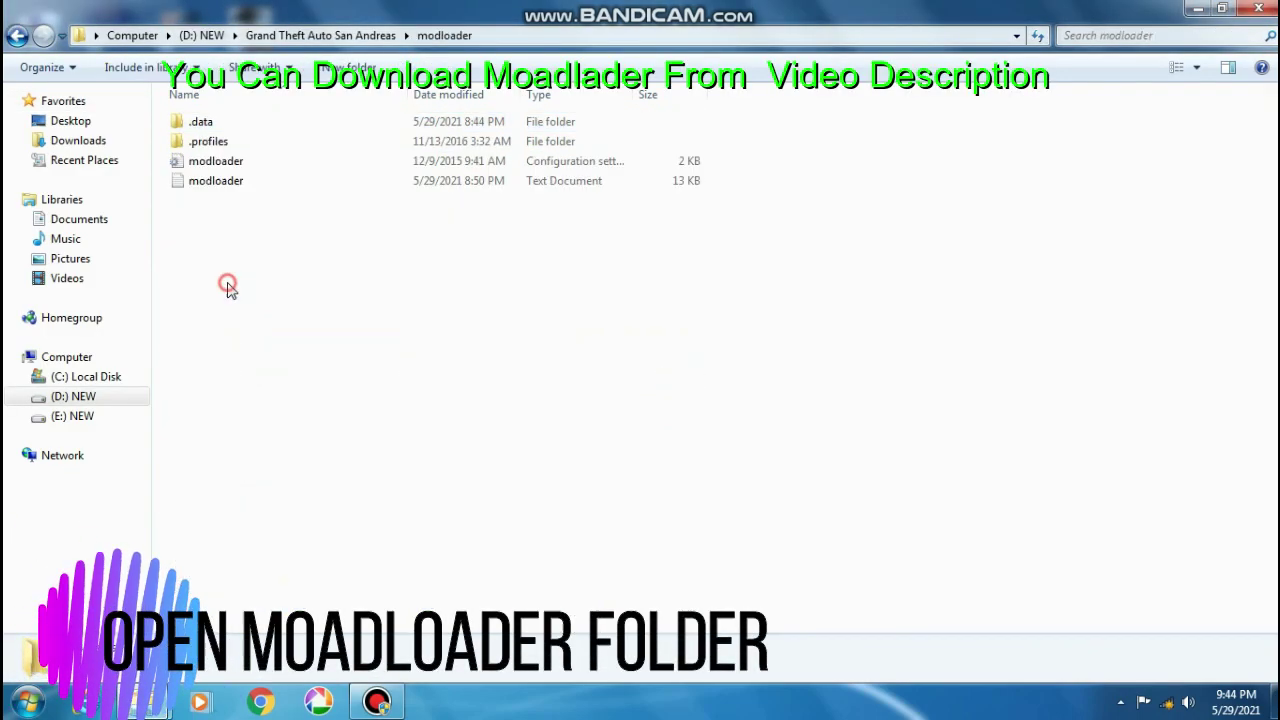
pyautogui.rightClick(398, 300)
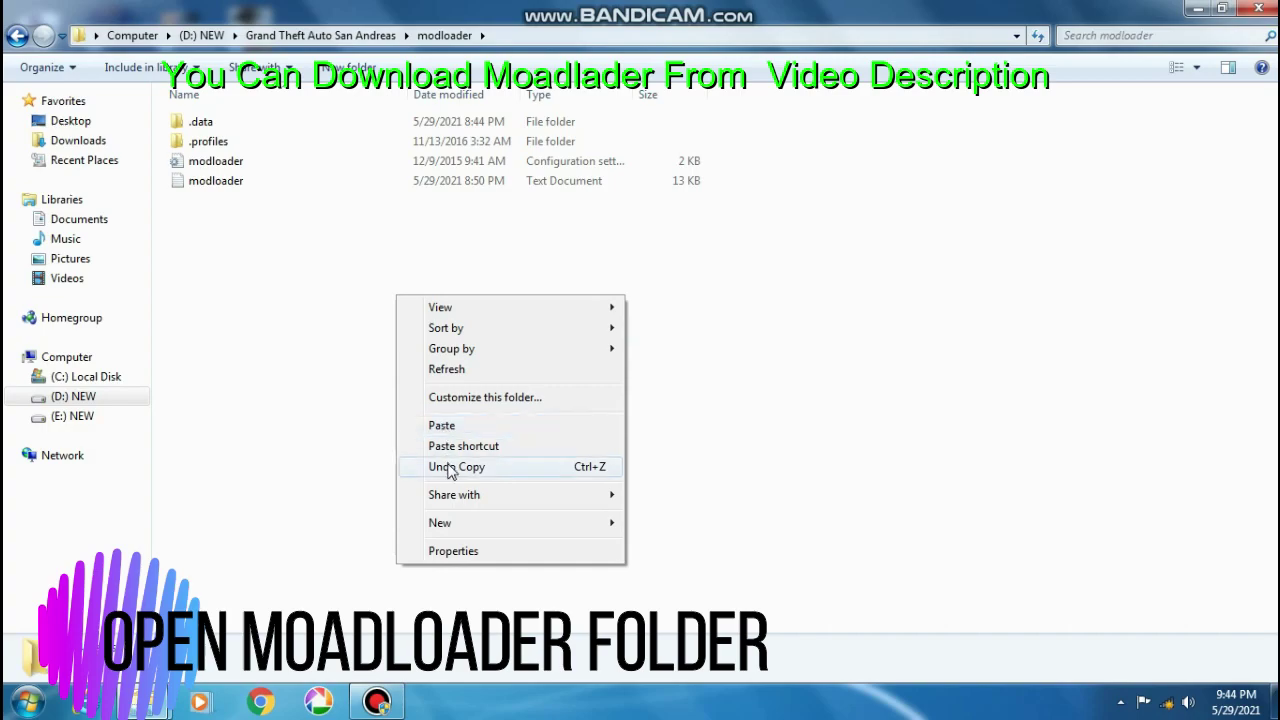
pyautogui.click(440, 426)
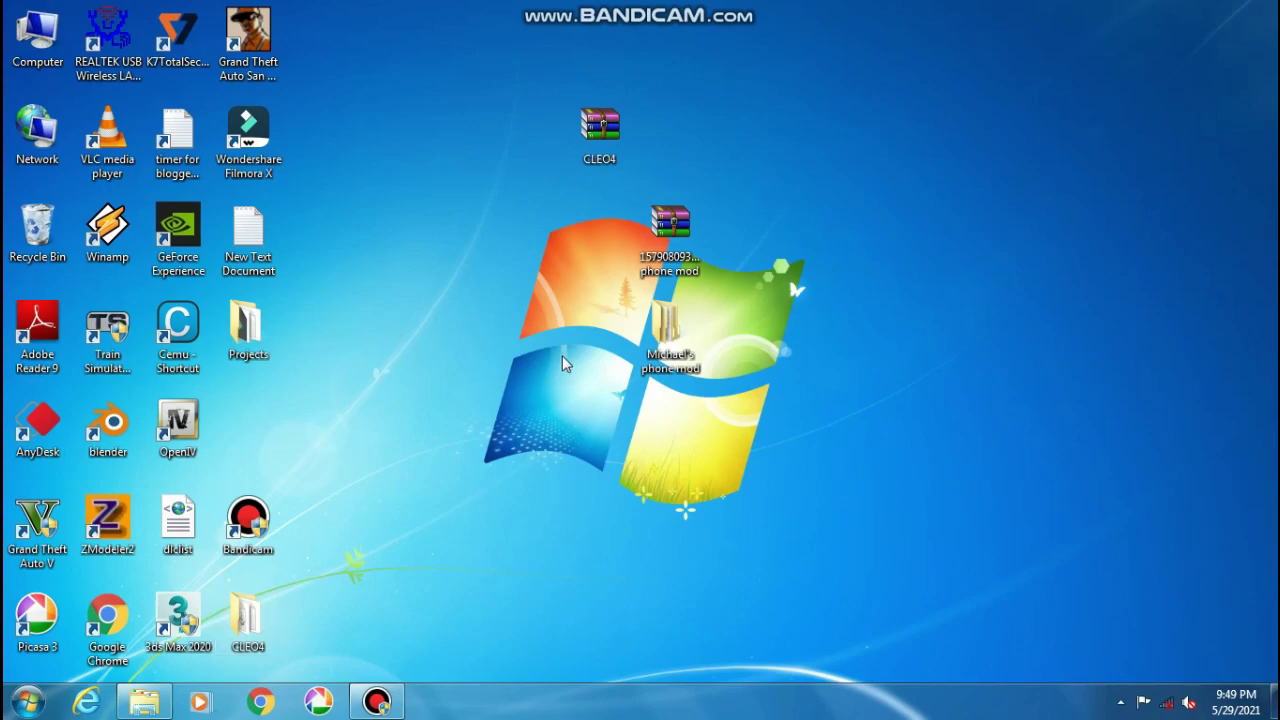
# View the eng keyboard-controls image from the controles folder enlarged in Picasa, then close it
pyautogui.doubleClick(670, 338)
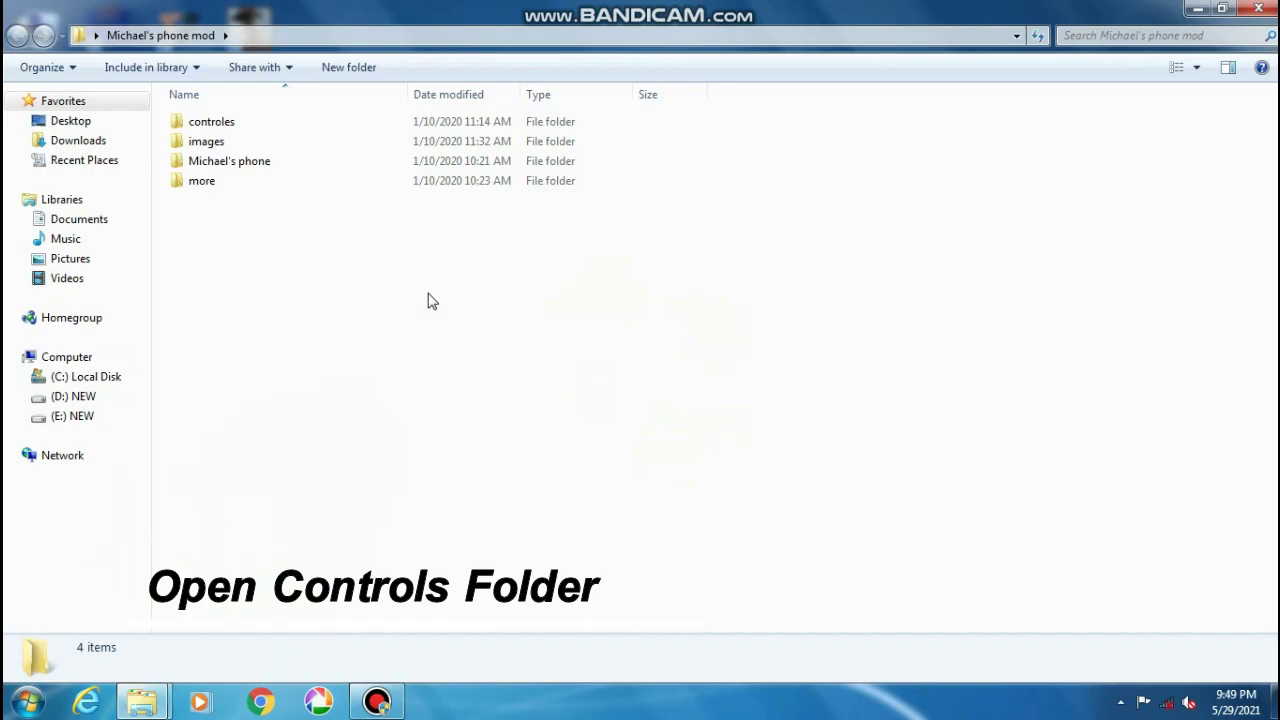
pyautogui.doubleClick(253, 122)
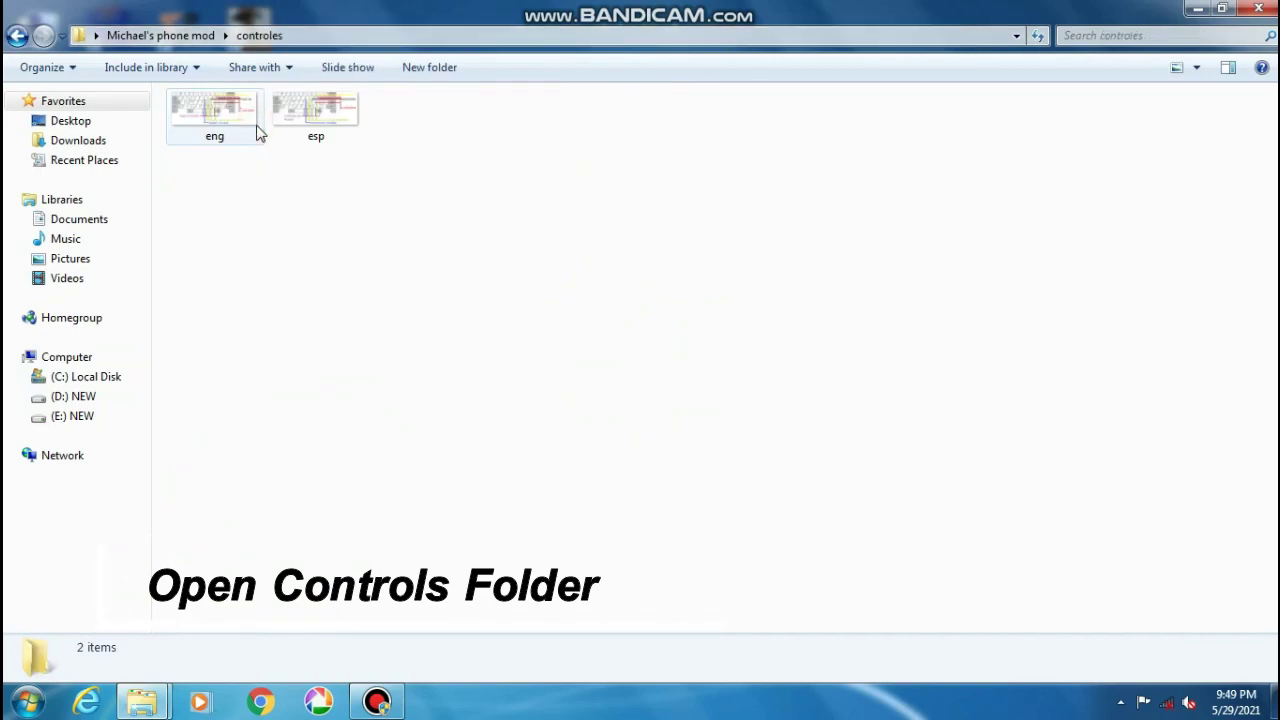
pyautogui.doubleClick(214, 118)
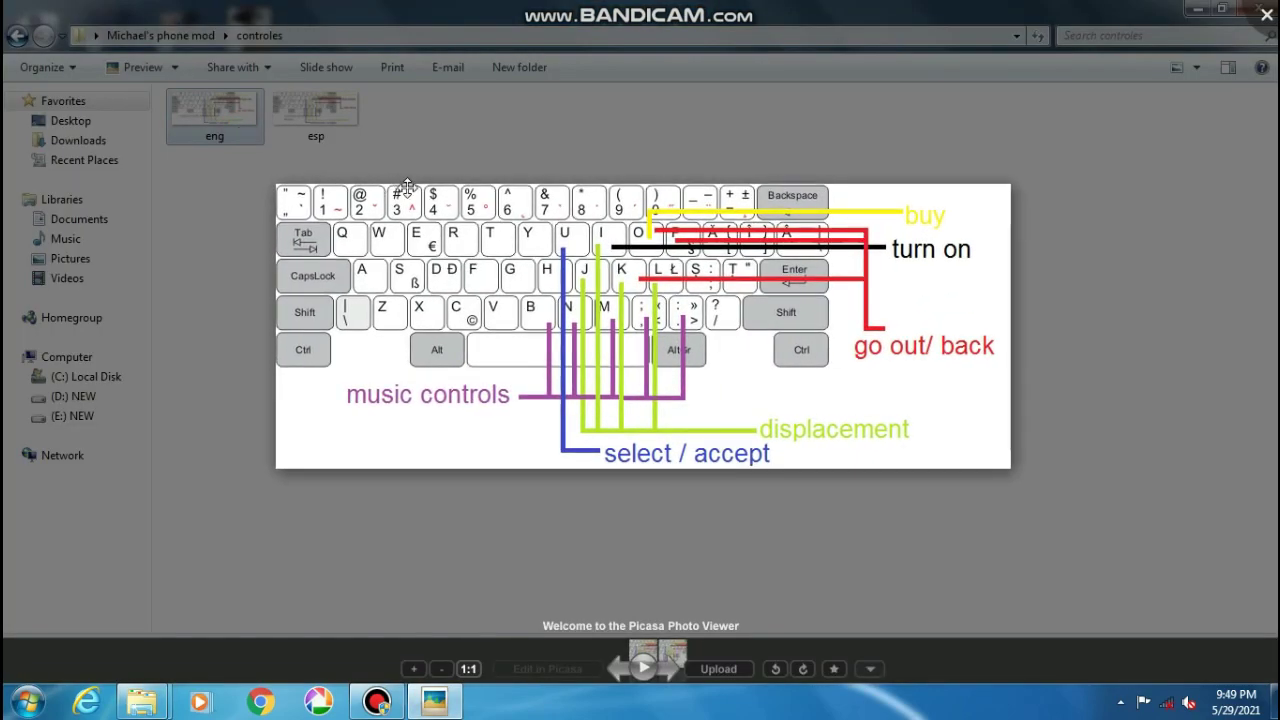
pyautogui.scroll(5, 767, 368)
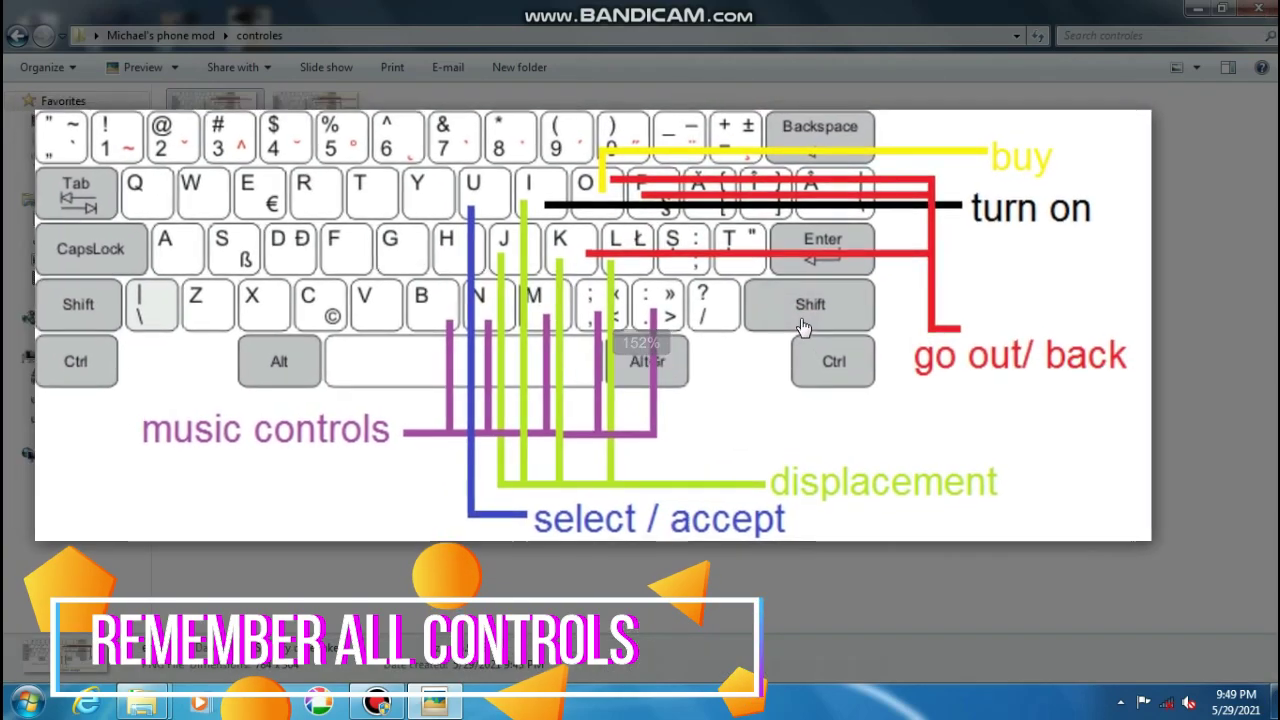
pyautogui.moveTo(803, 327); pyautogui.dragTo(836, 379)
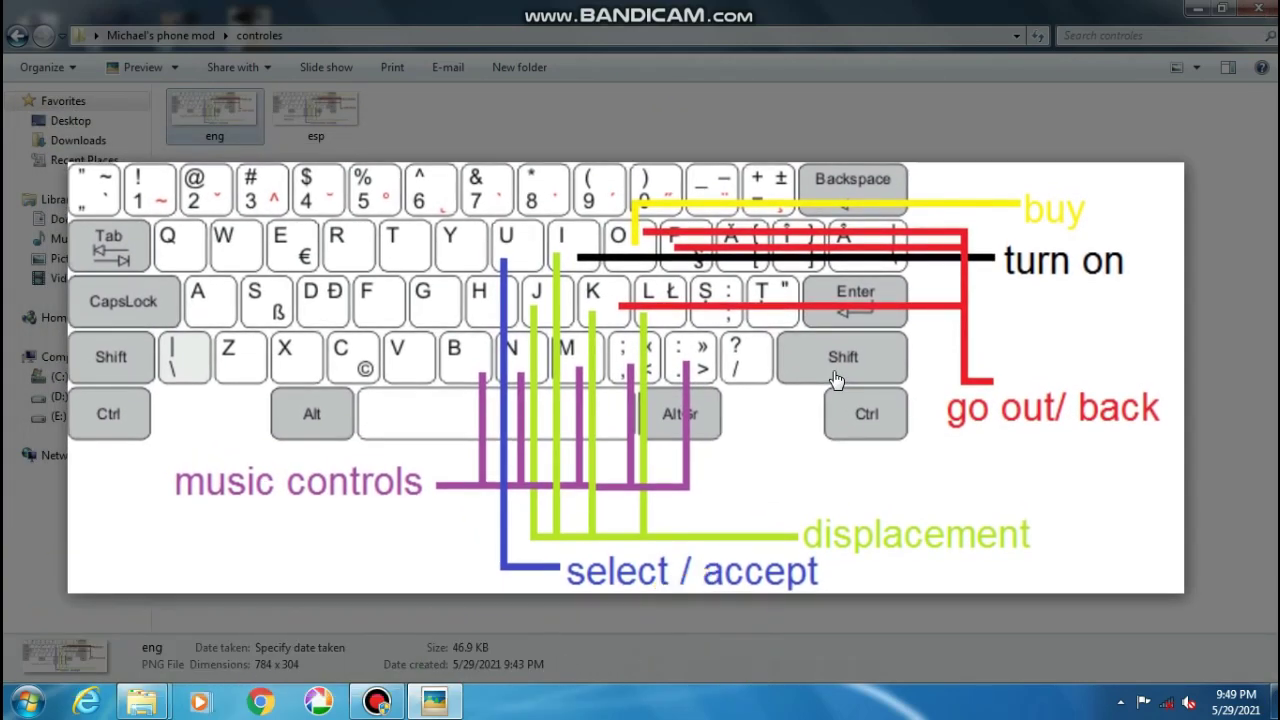
pyautogui.moveTo(836, 379); pyautogui.dragTo(858, 401)
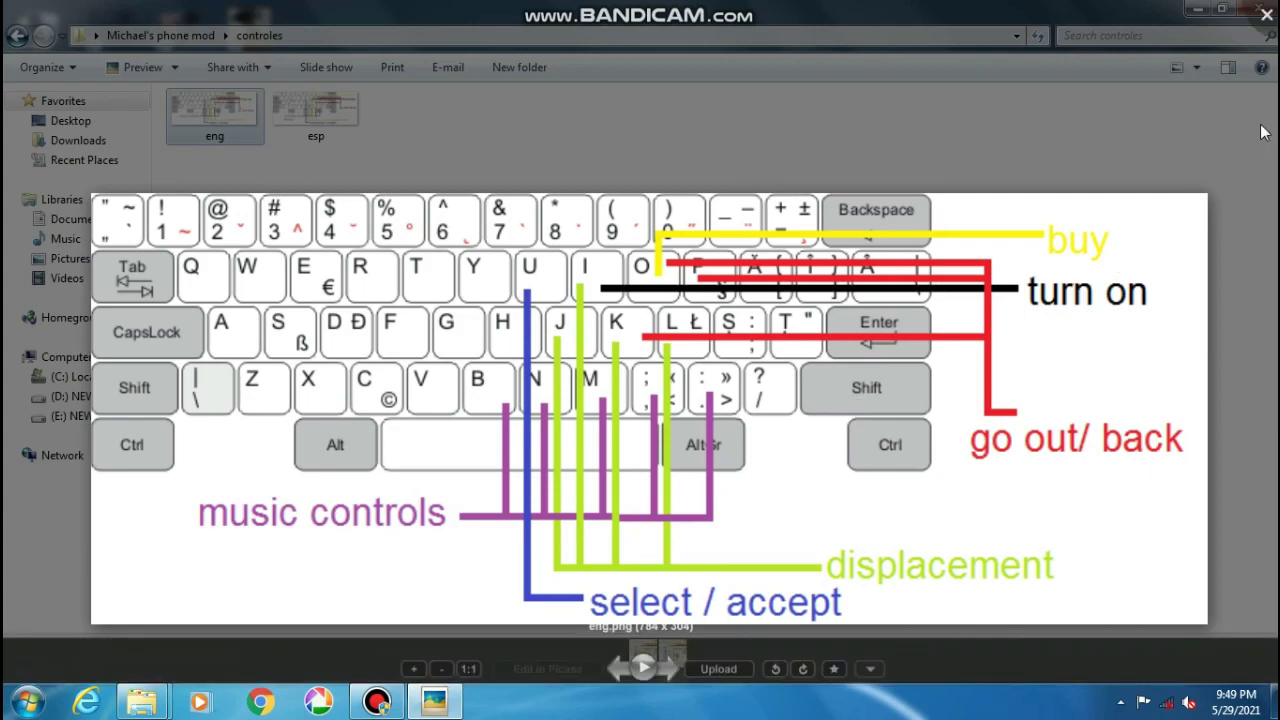
pyautogui.click(1268, 12)
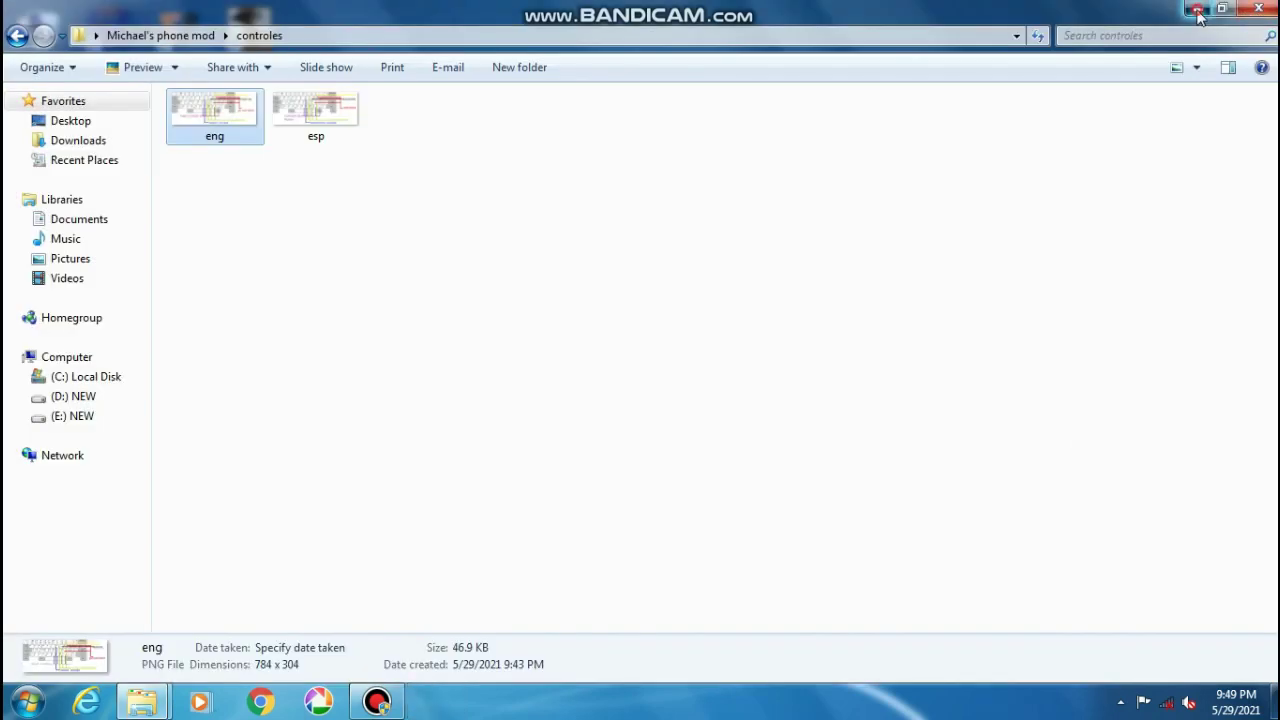
pyautogui.click(1198, 12)
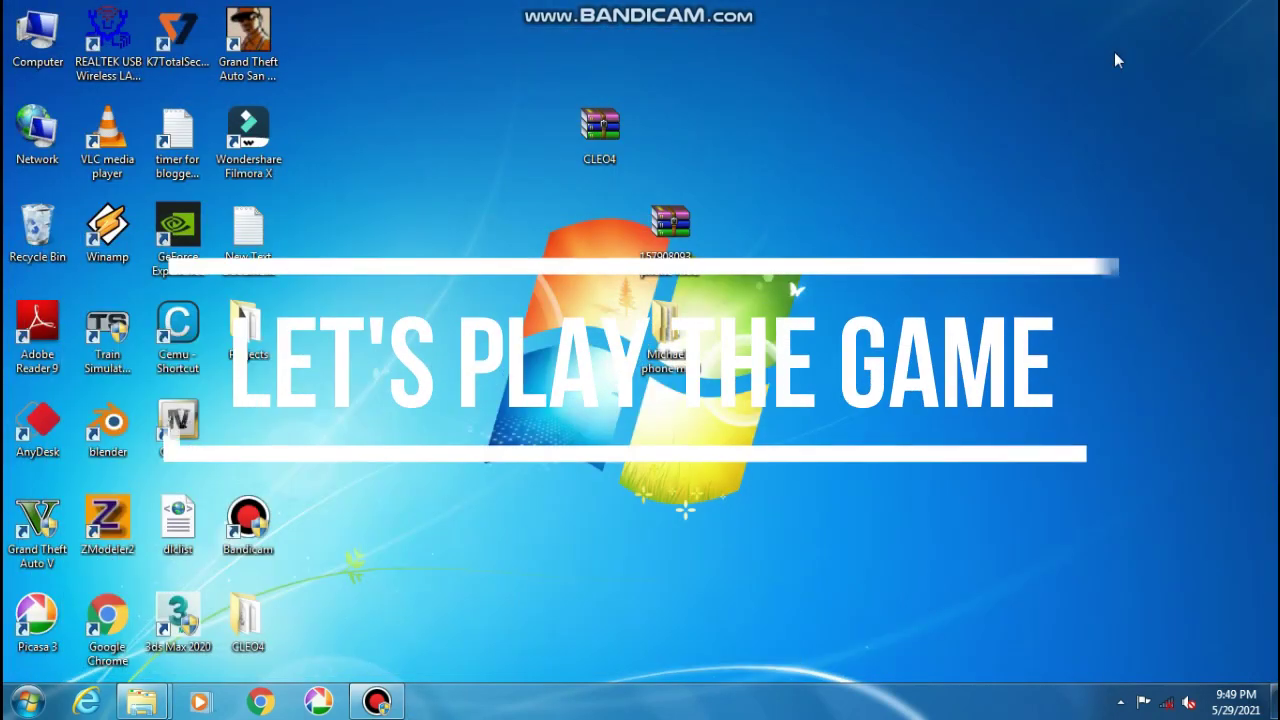
# Launch Grand Theft Auto San Andreas from its desktop shortcut
pyautogui.doubleClick(250, 42)
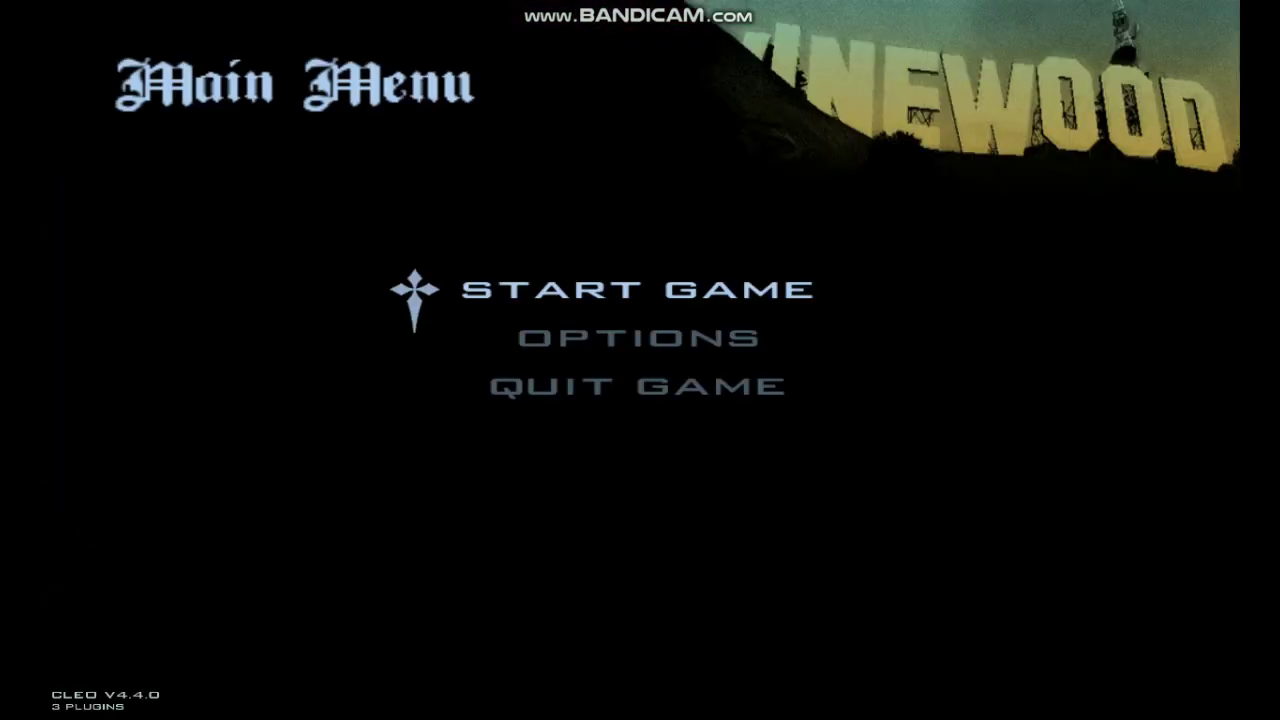
# Start a new game, walk CJ down the Jefferson alley, and switch on the iFruit phone
pyautogui.press('Return')
pyautogui.press('Return')
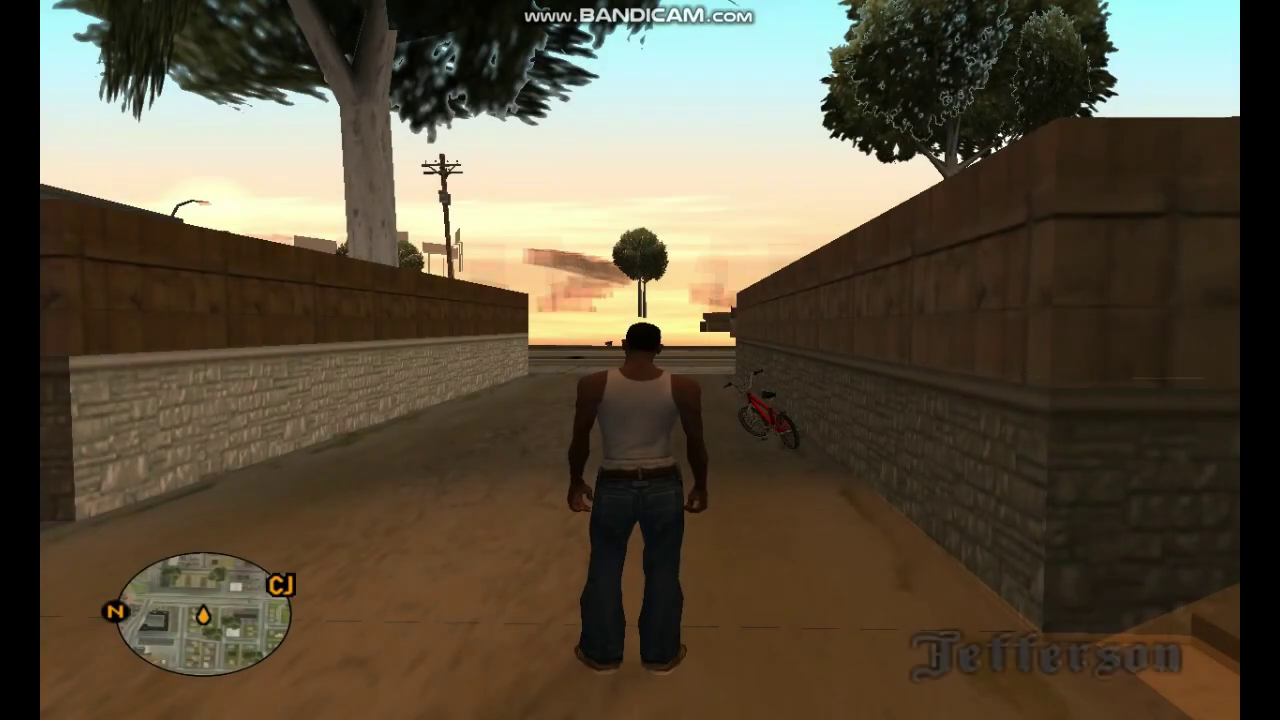
pyautogui.press('Up')
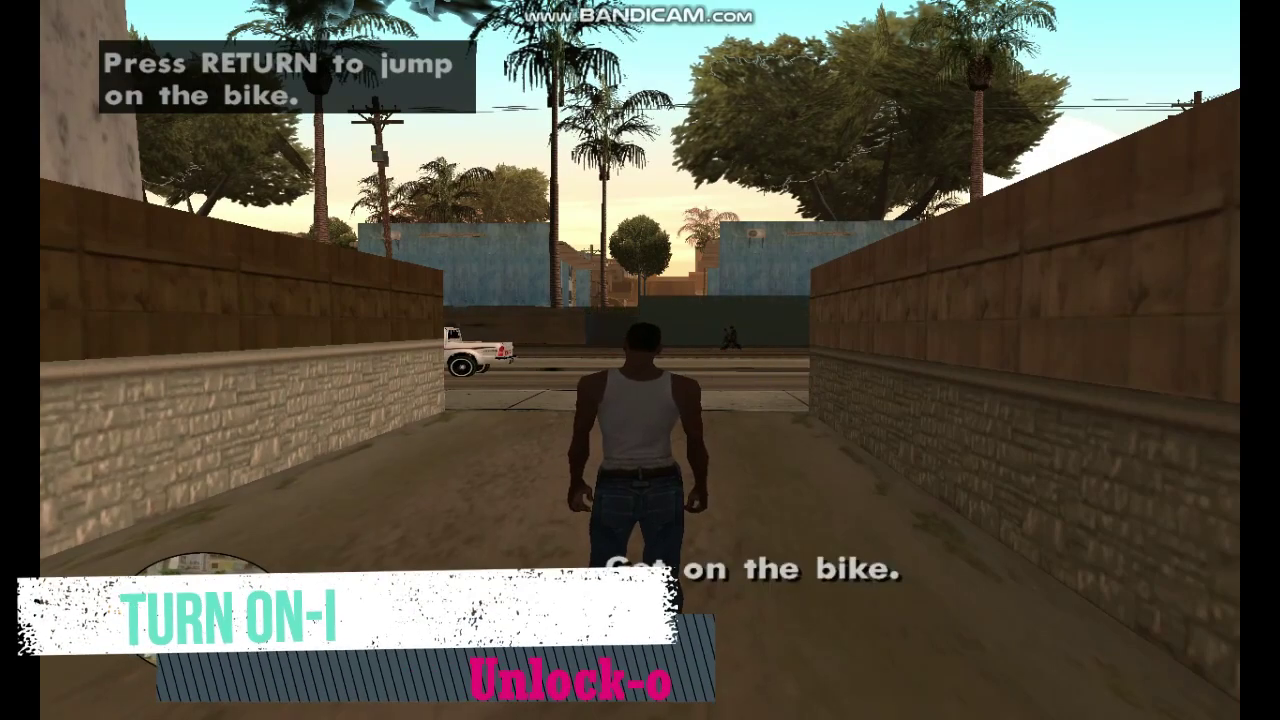
pyautogui.press('i')
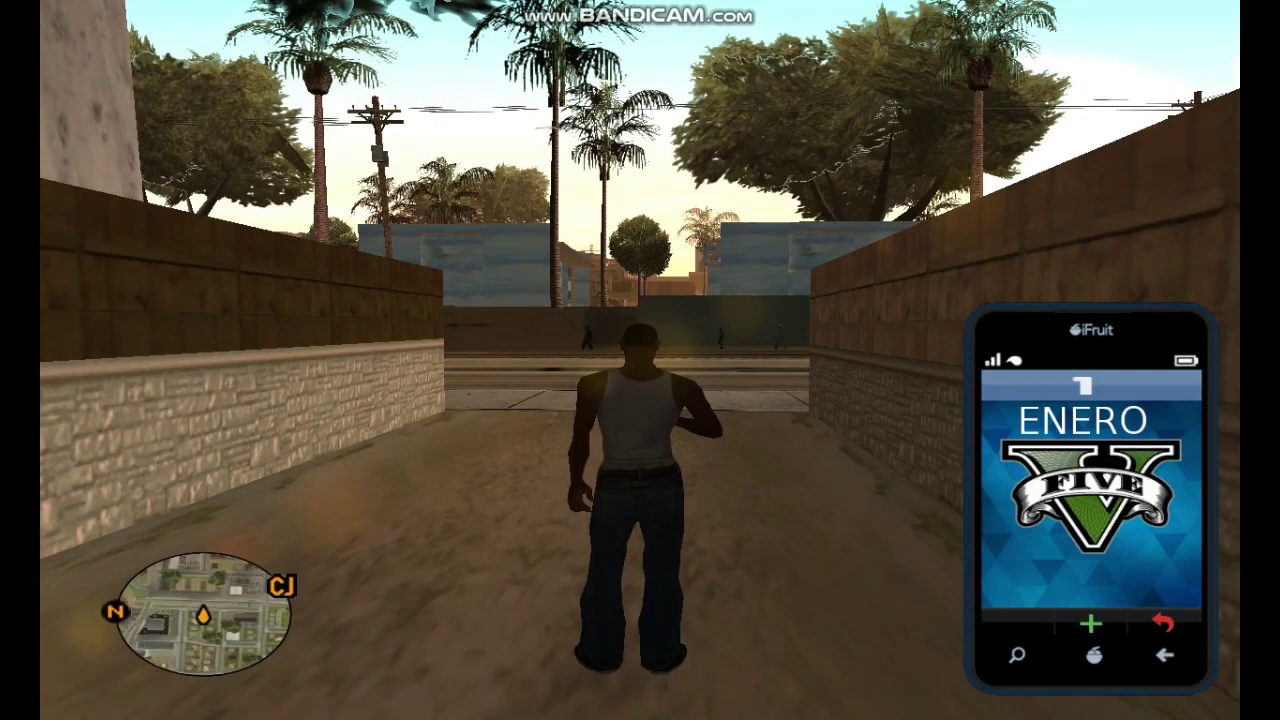
# Unlock CJ's iFruit phone and move its selection through Snapmatic, Email, Contacts and Check List
pyautogui.press('shift')
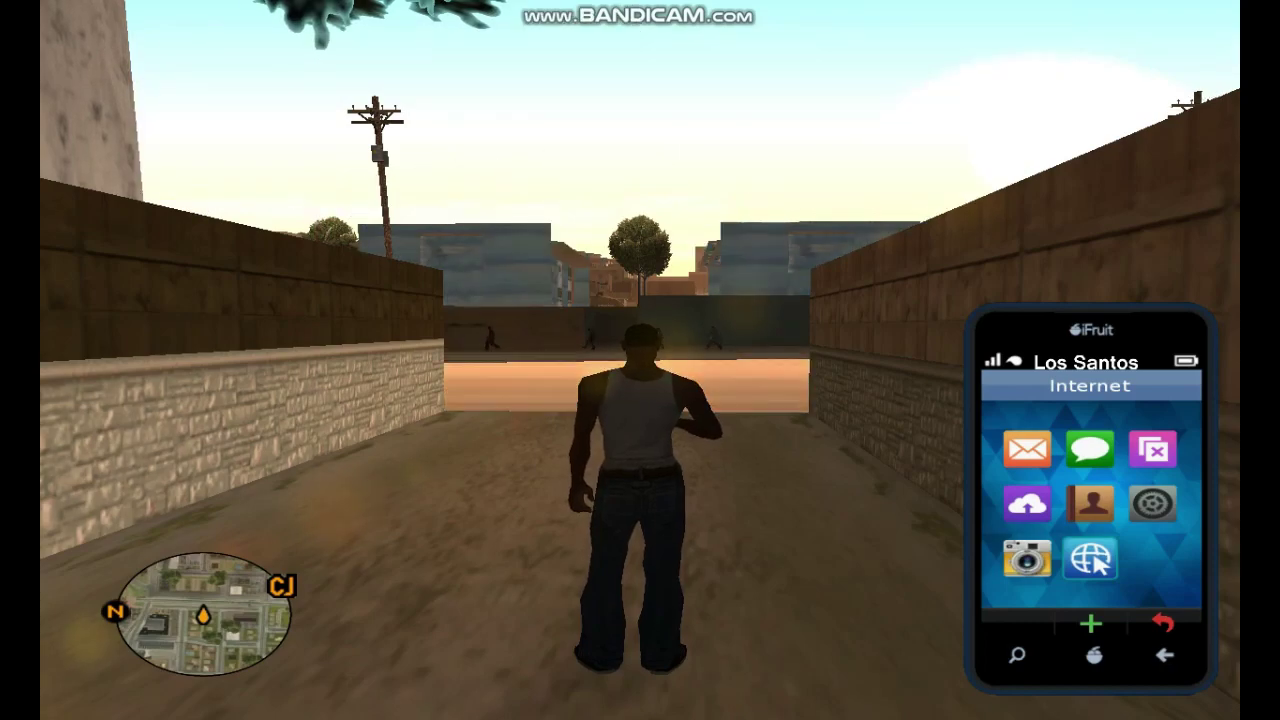
pyautogui.press('Left')
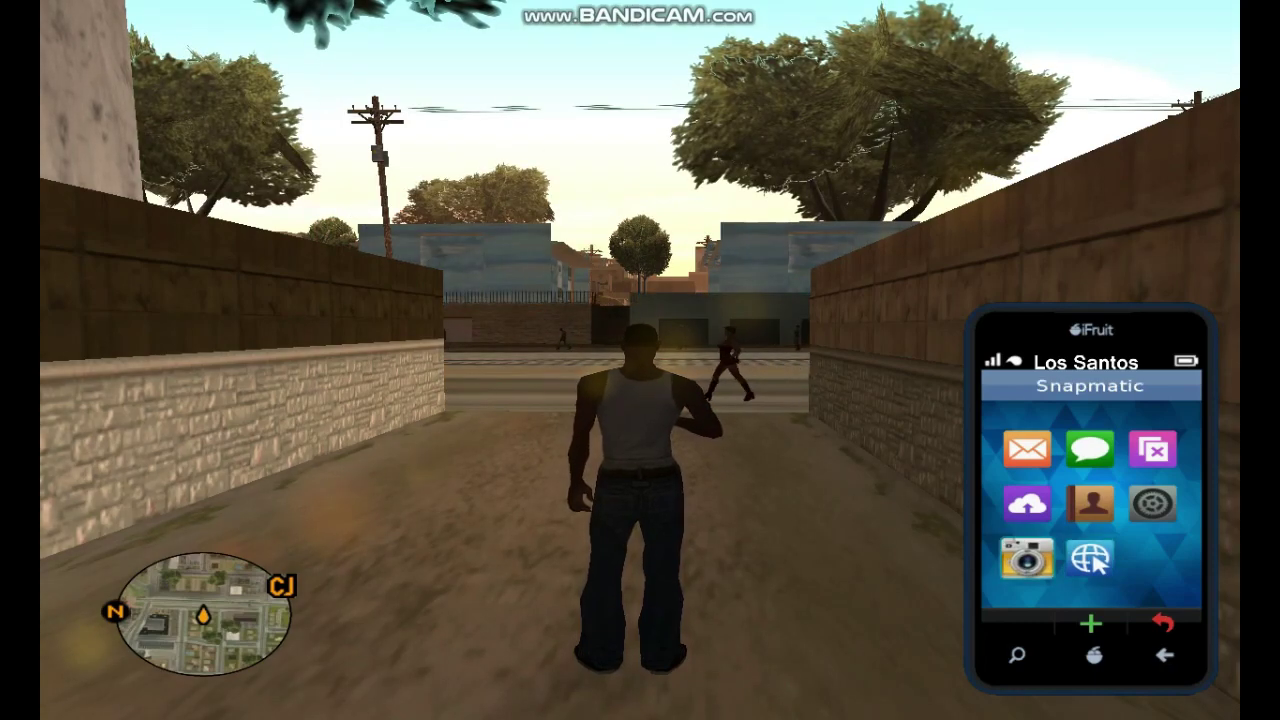
pyautogui.press('Down')
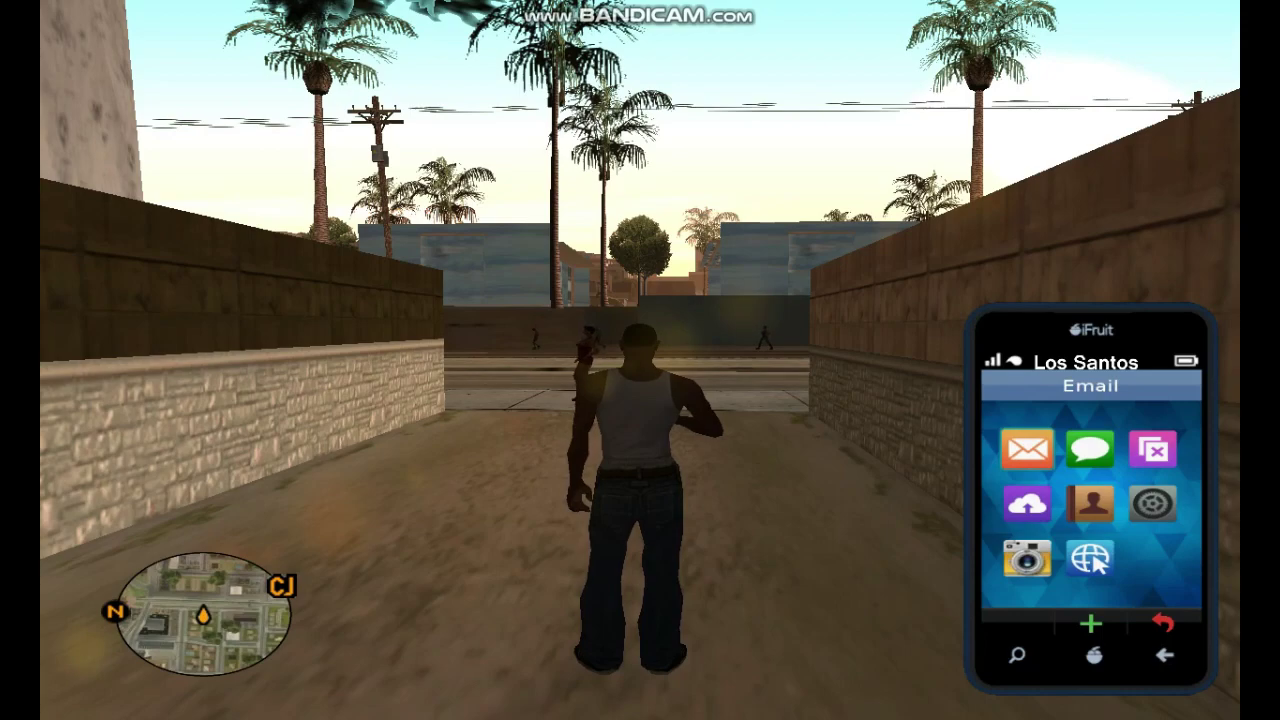
pyautogui.press('Down')
pyautogui.press('Right')
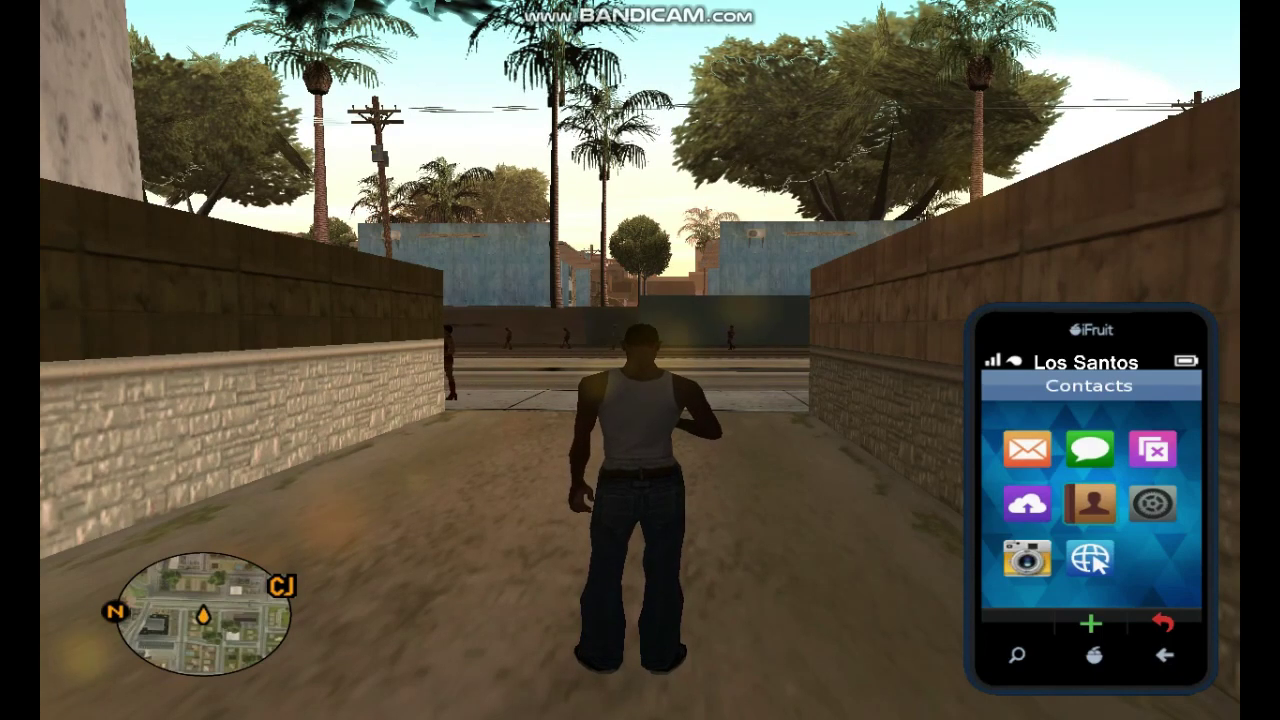
pyautogui.press('Right')
pyautogui.press('Left')
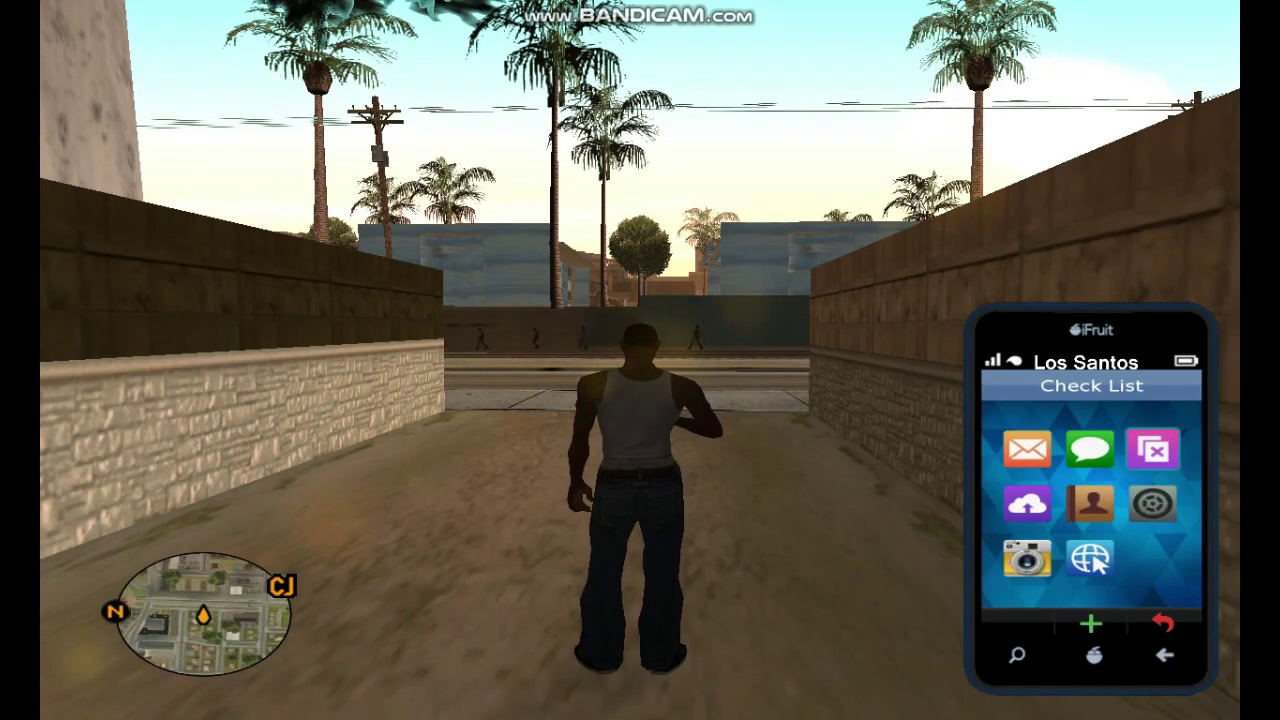
pyautogui.press('Right')
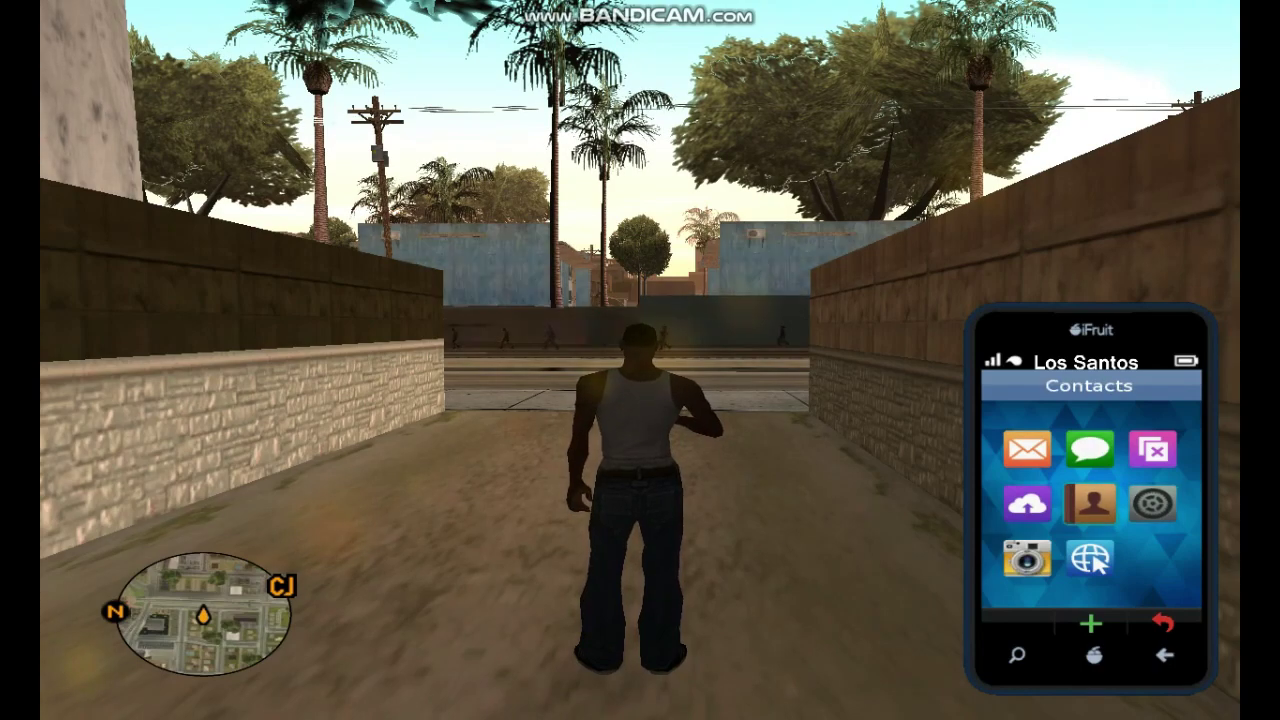